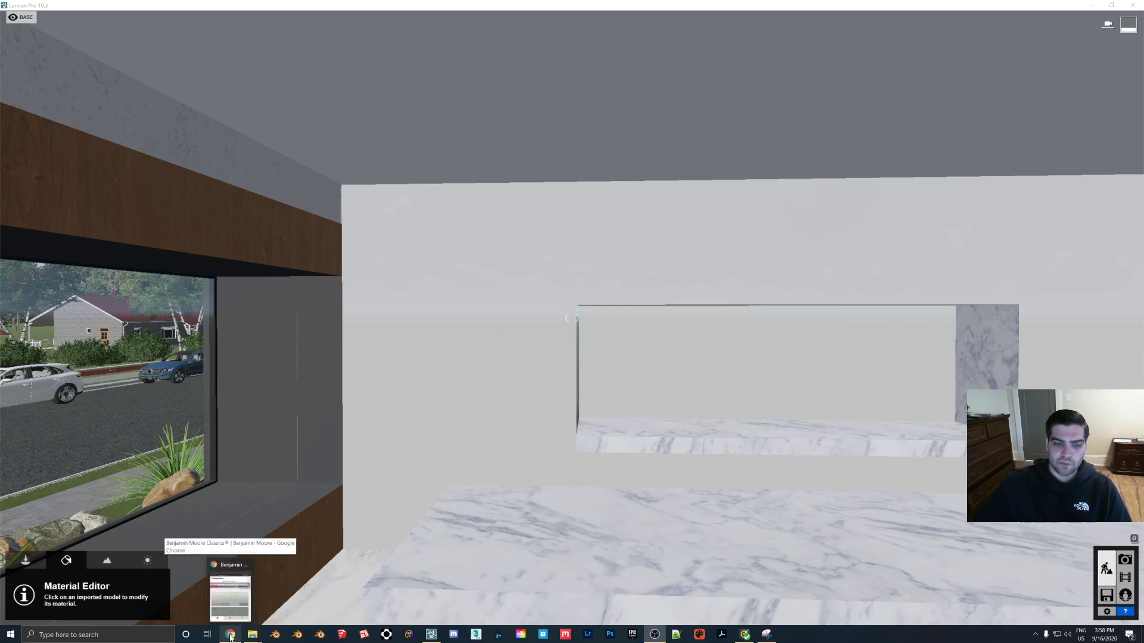
Maximize Chrome and open the Englewood Cliffs colour details on the Benjamin Moore site
click(230, 636)
double_click(811, 90)
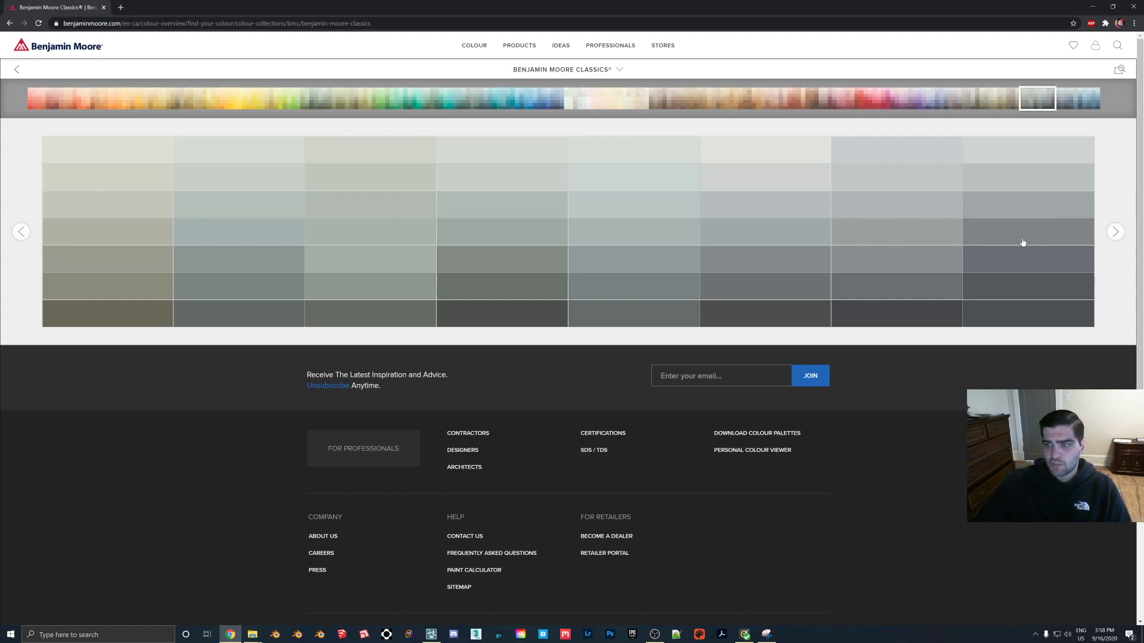
click(995, 235)
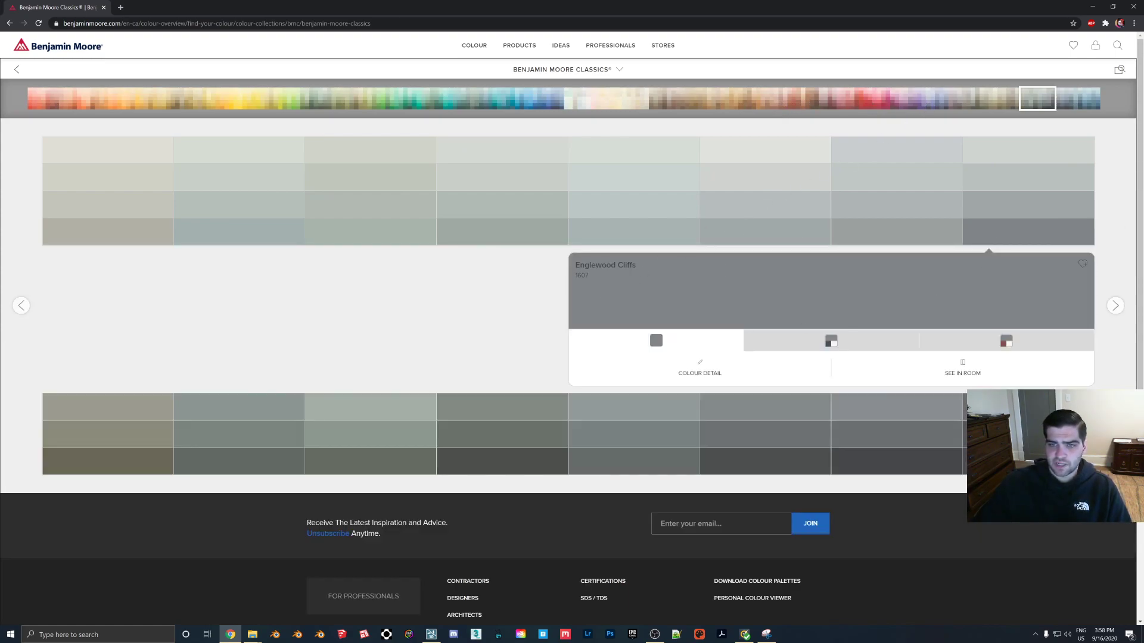
Launch Snipping Tool via a 'snip' search and start a new snip
click(98, 635)
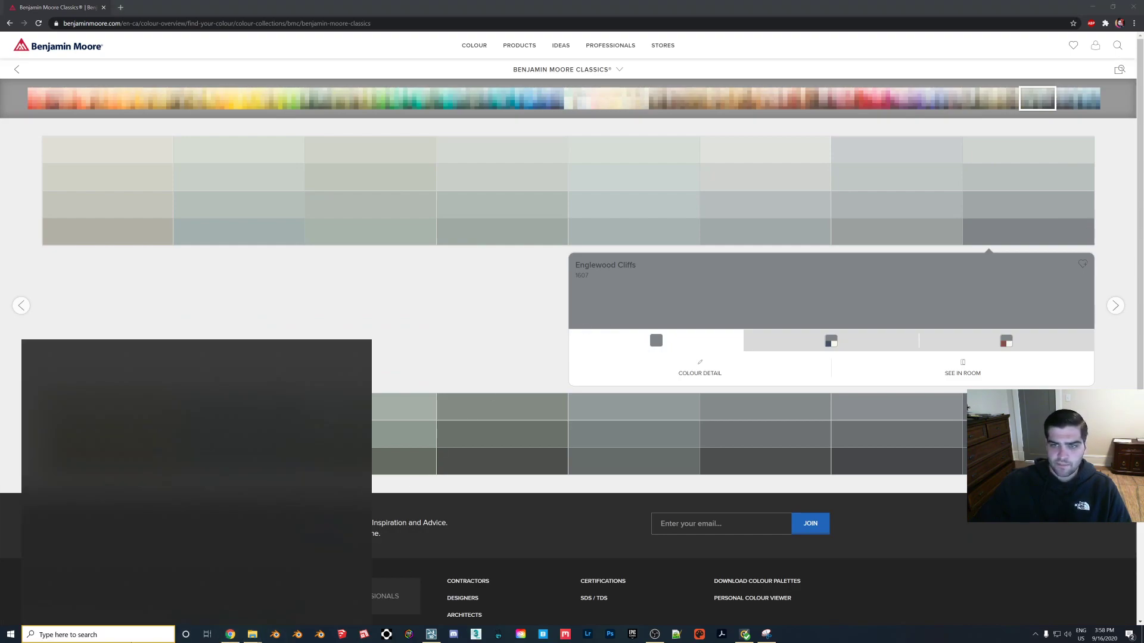
text(snip)
key(Return)
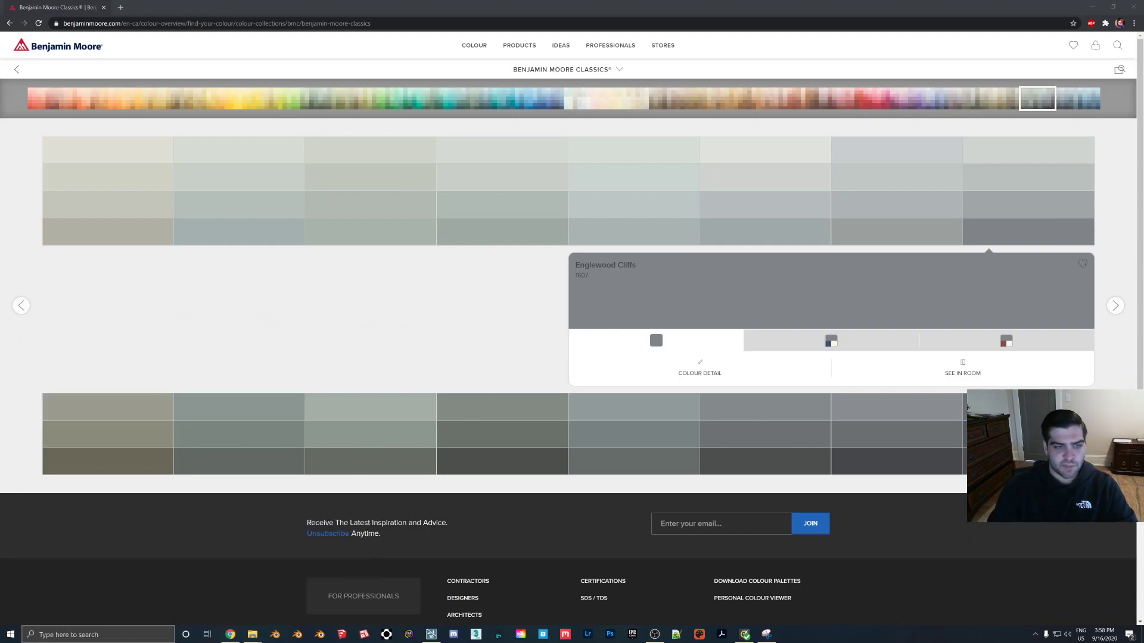
click(397, 214)
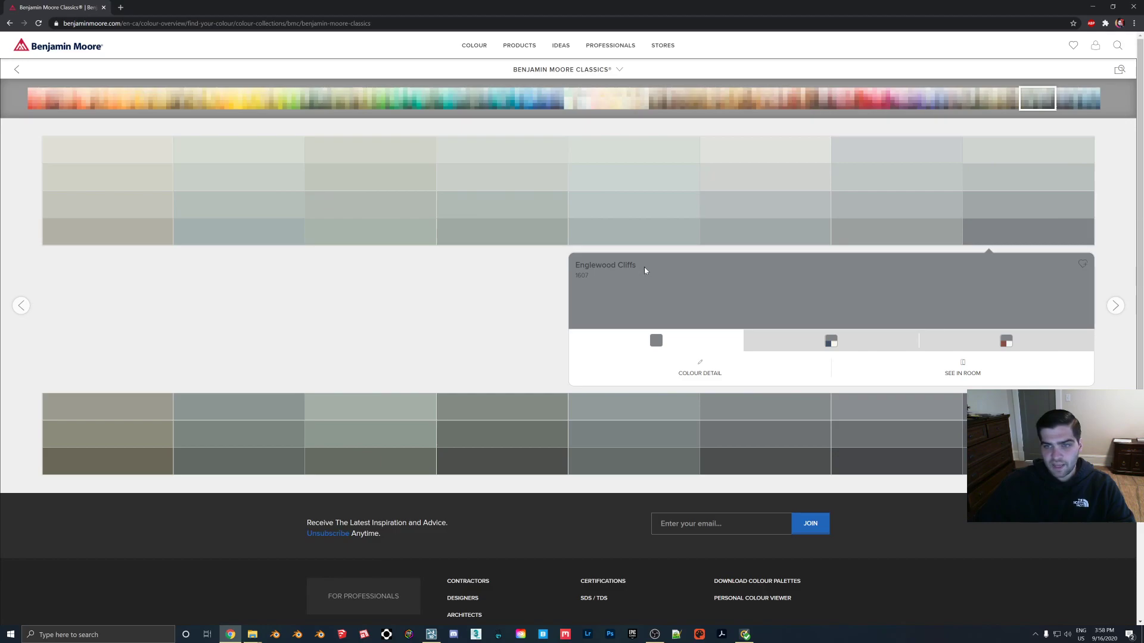
Snip a patch of the Englewood Cliffs swatch and save it as 'Benjamin Moore - Engle Cliffs' JPG
drag(655, 262, 727, 323)
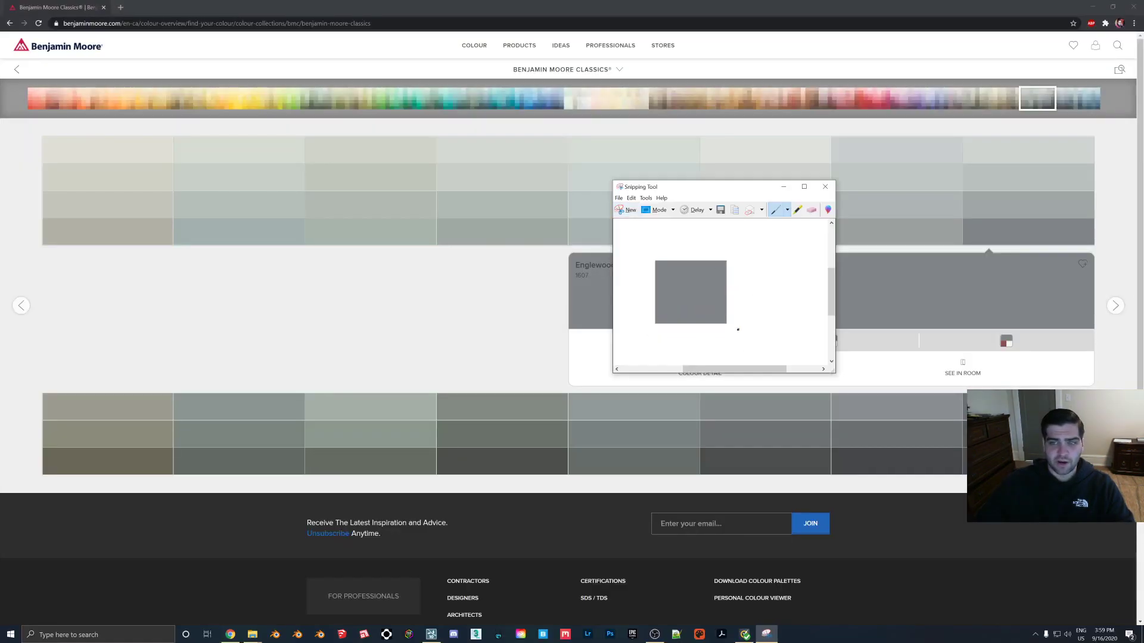
click(619, 197)
click(639, 222)
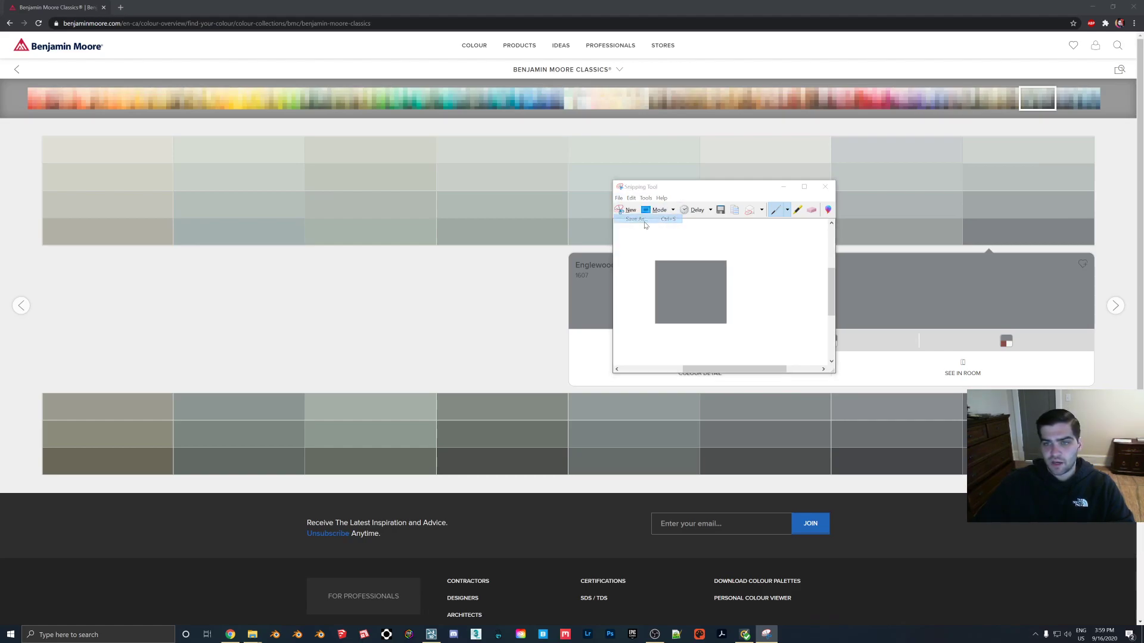
scroll(723, 303, down, 3)
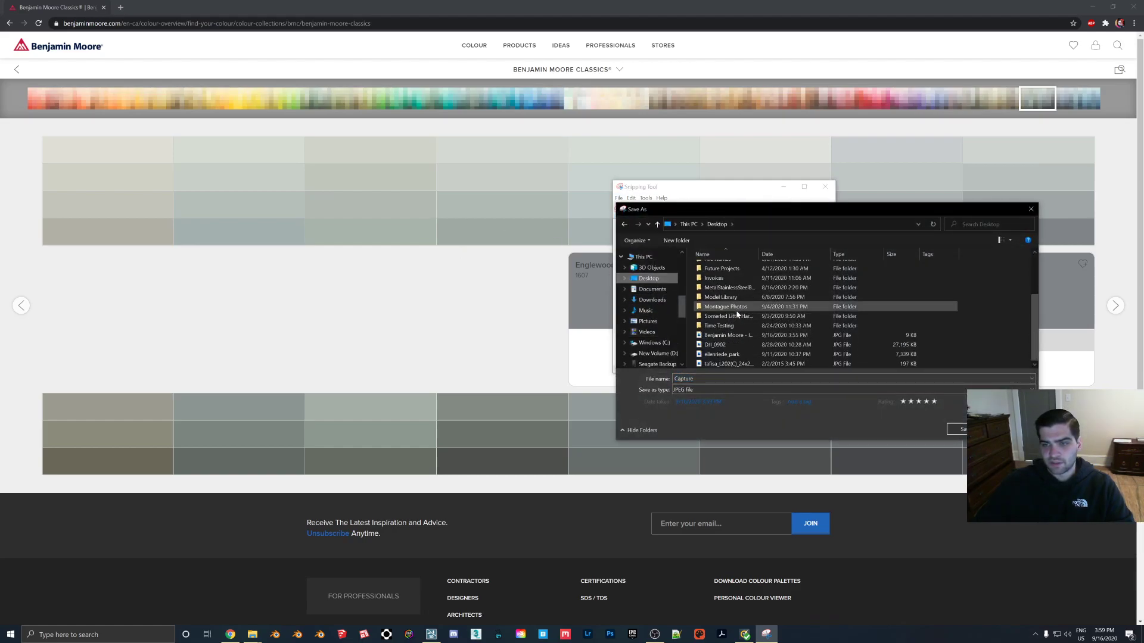
click(728, 334)
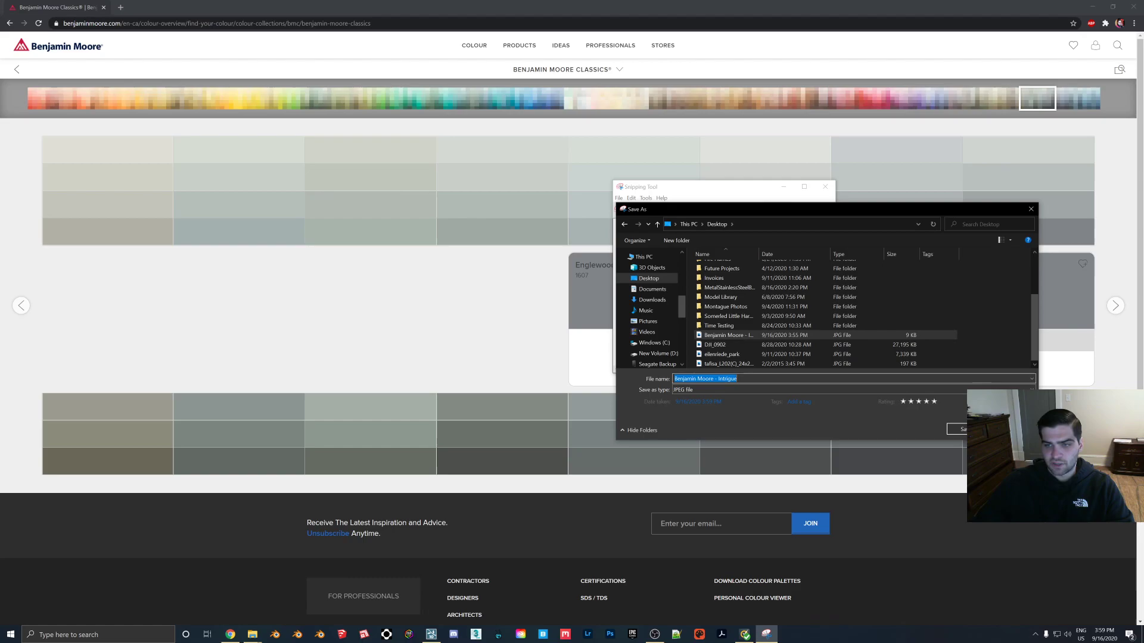
double_click(727, 379)
text(E)
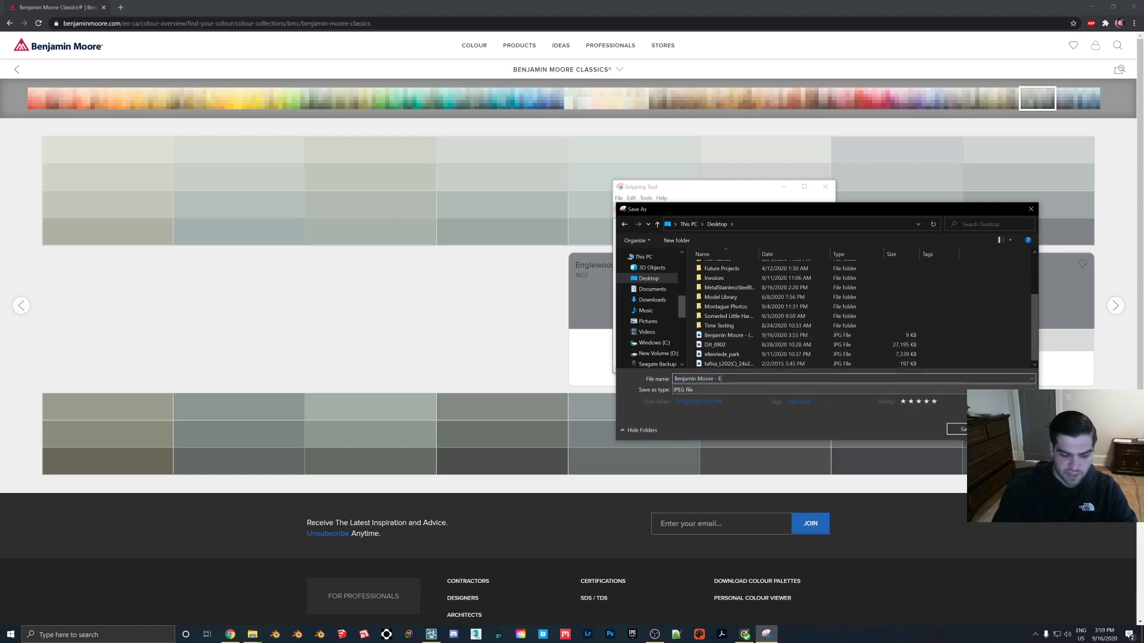
text(ngle Cliffs)
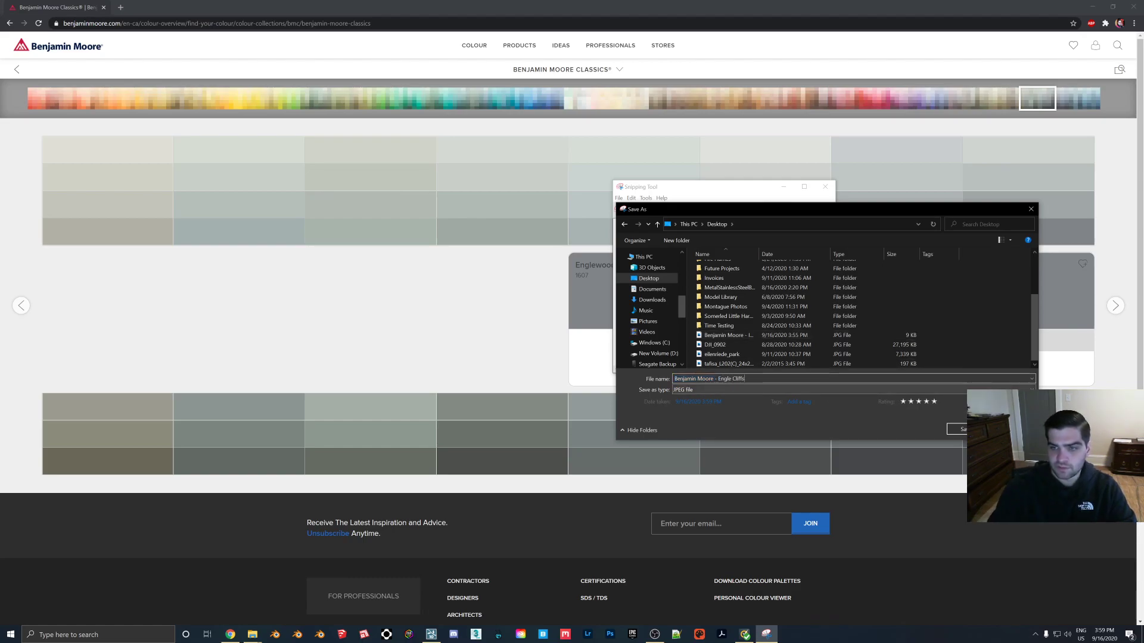
click(951, 428)
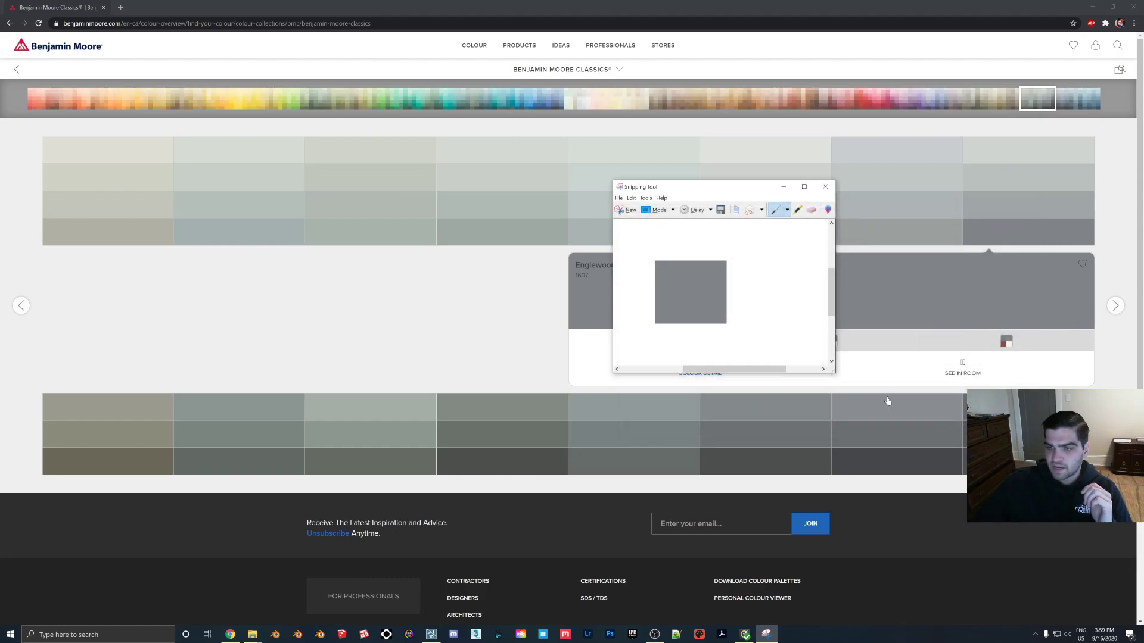
Close Snipping Tool and restore Chrome as a smaller window over the Lumion scene
click(822, 190)
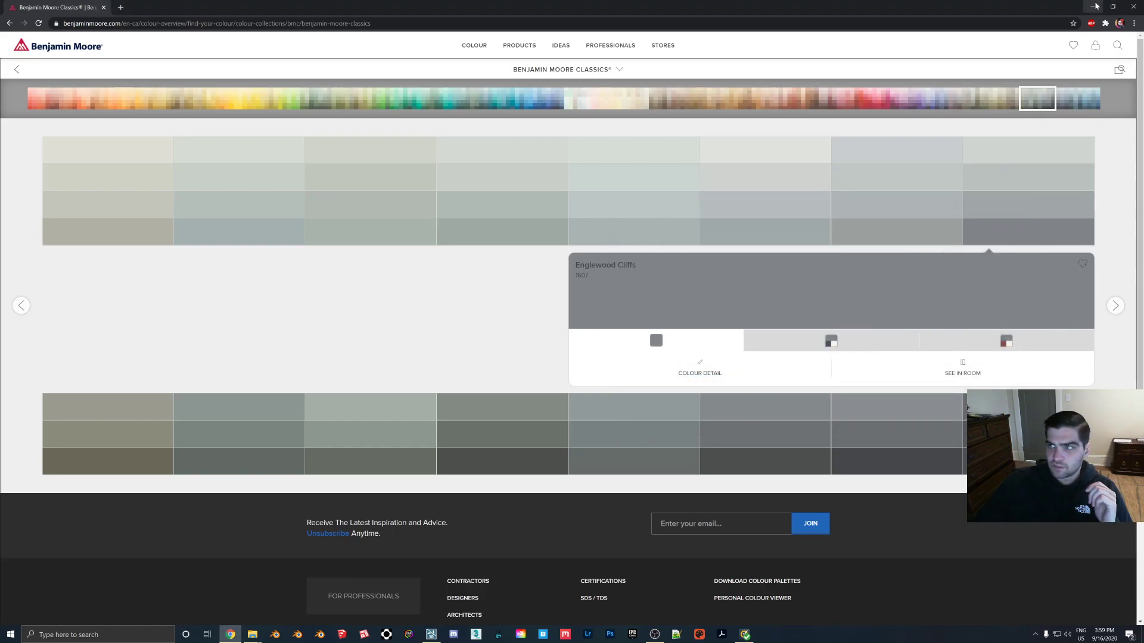
click(1098, 6)
drag(1024, 23, 987, 102)
scroll(1034, 276, down, 1)
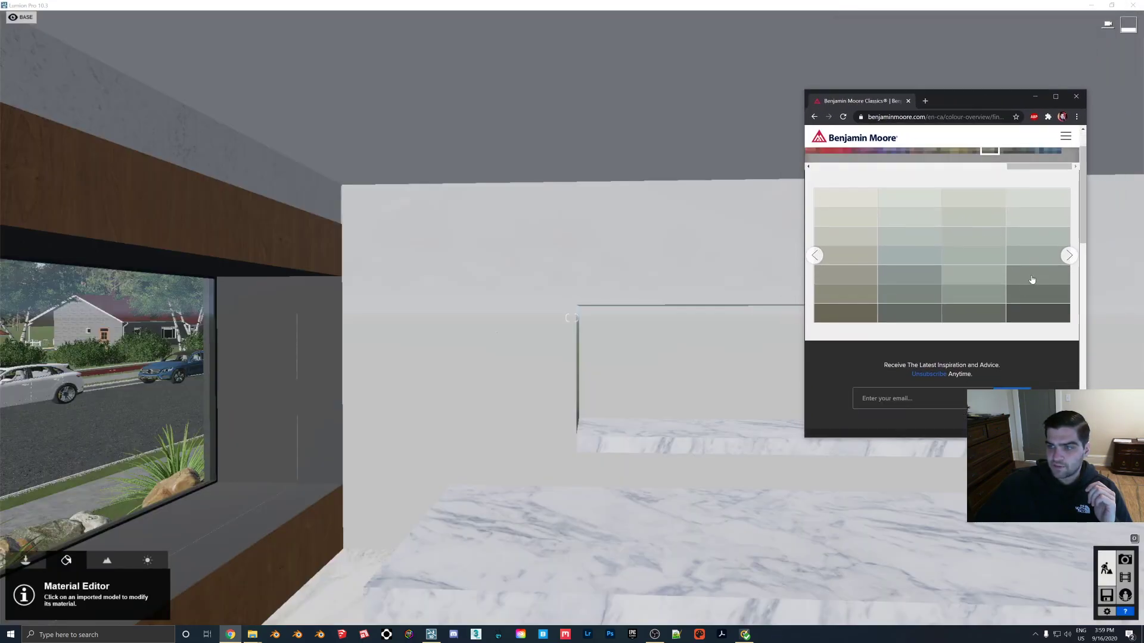
Compare the Intrigue, Quarry Rock and Ashland Slate swatches, then return to Englewood Cliffs
click(1031, 277)
scroll(944, 281, down, 1)
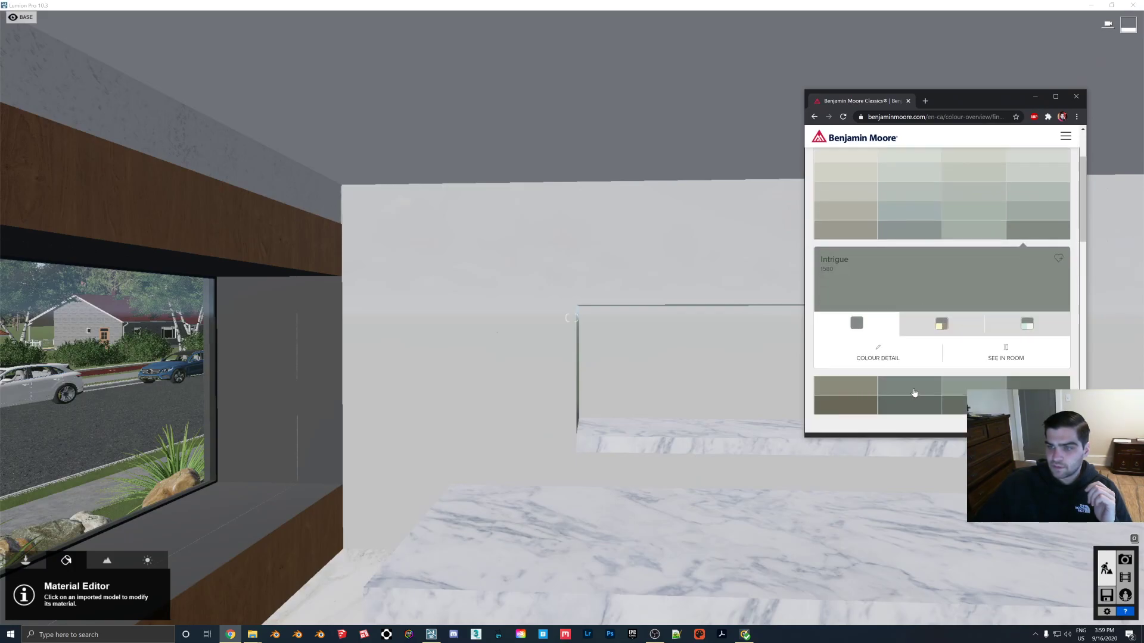
click(920, 410)
click(1055, 96)
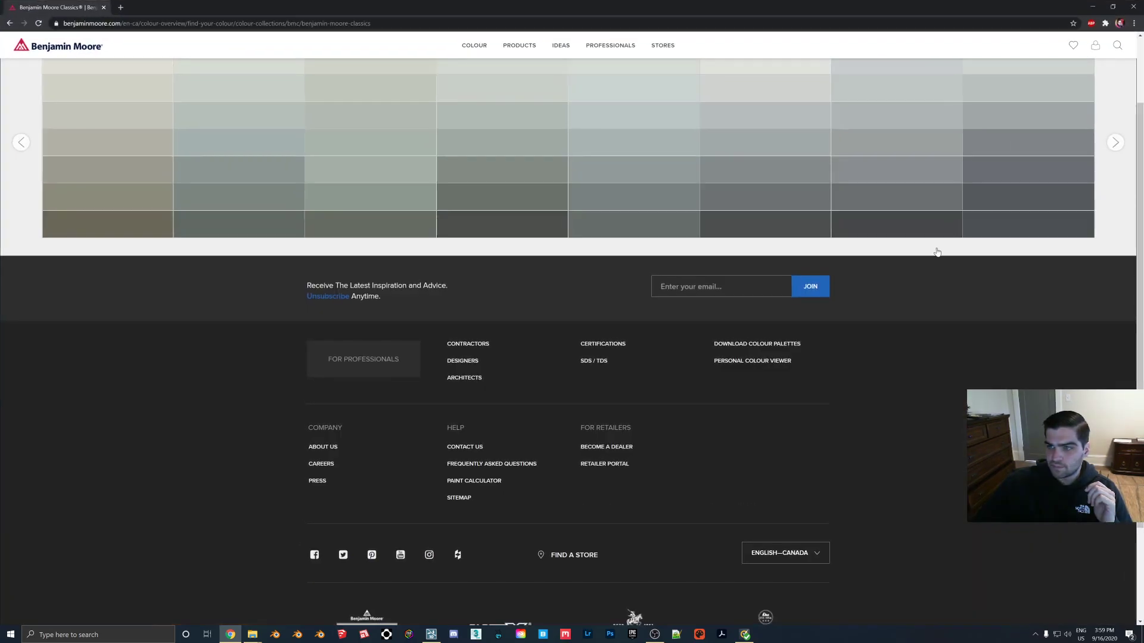
click(995, 173)
scroll(996, 173, up, 1)
click(994, 239)
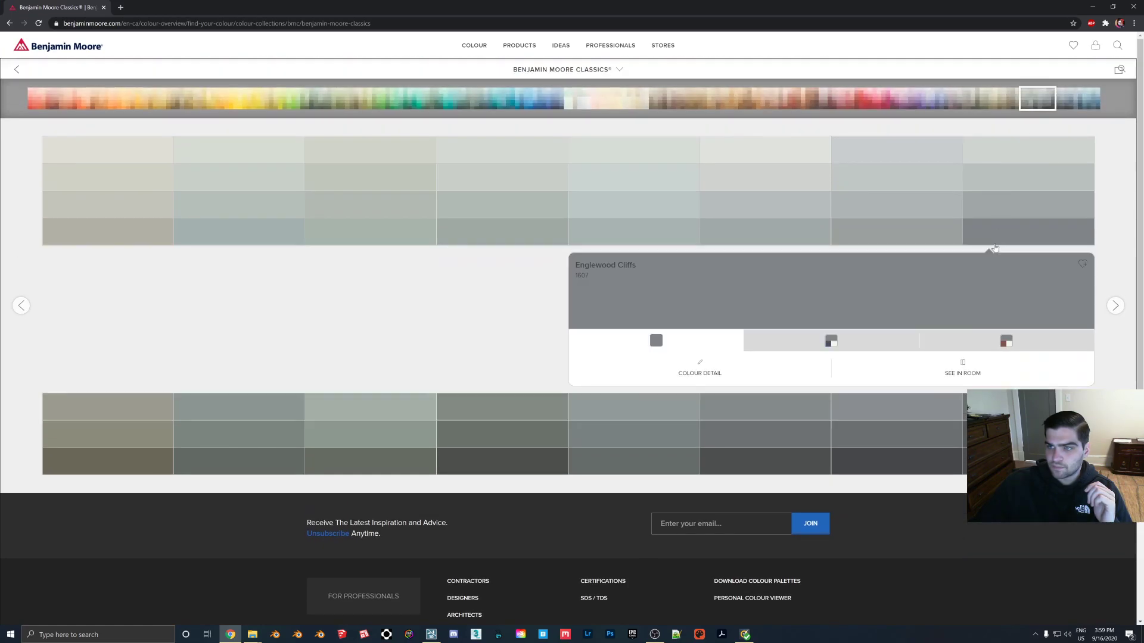
Resize the browser over Lumion, recheck Ashland Slate against Englewood Cliffs, then minimize Chrome
drag(1063, 10, 798, 90)
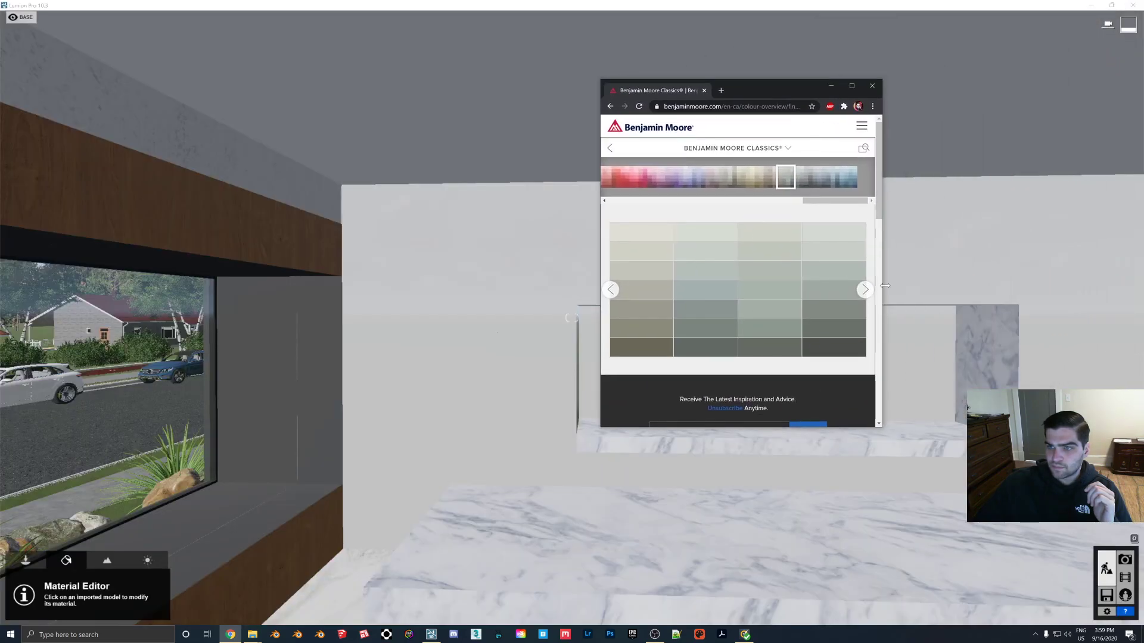
drag(885, 287, 1105, 286)
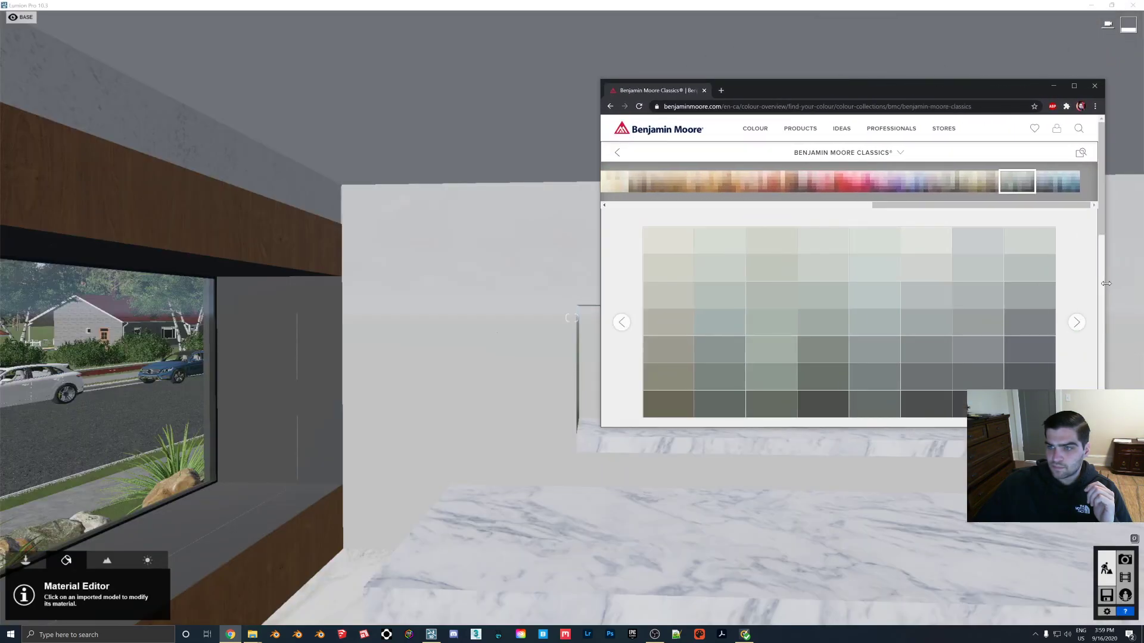
click(1031, 351)
scroll(1027, 310, down, 1)
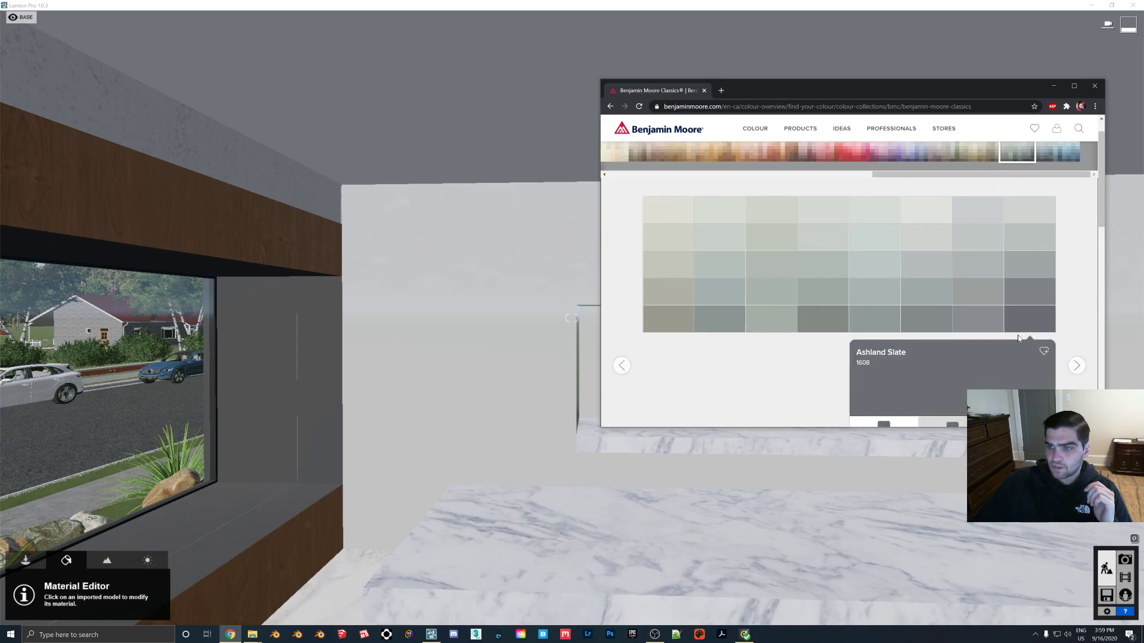
click(1026, 278)
mouse_move(946, 98)
mouse_down()
mouse_move(917, 103)
mouse_move(944, 111)
mouse_up()
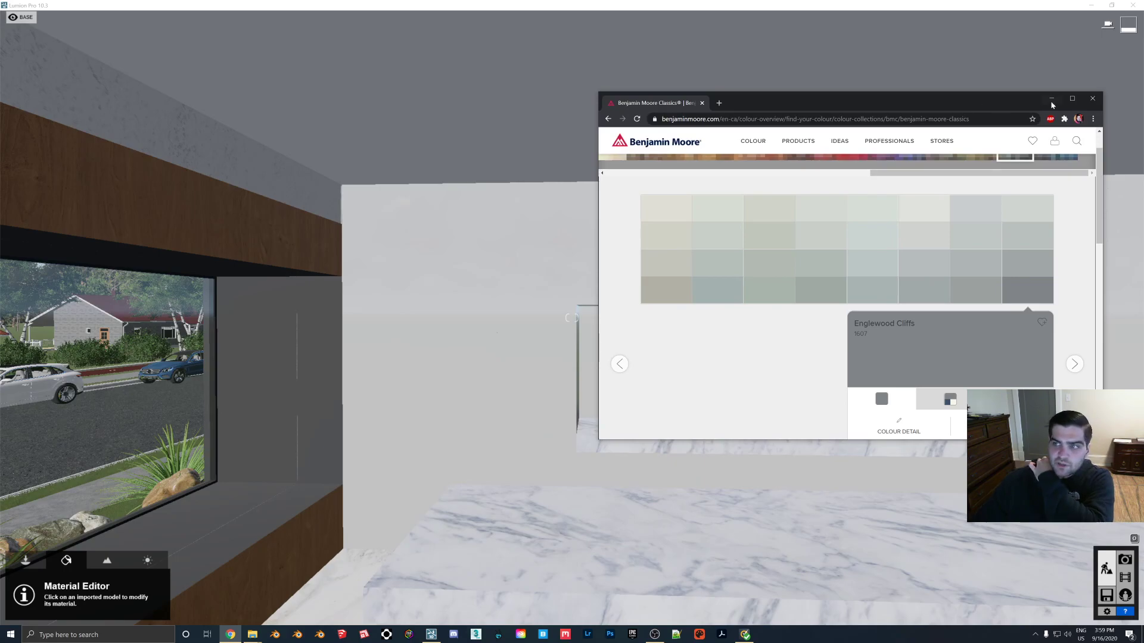
click(591, 356)
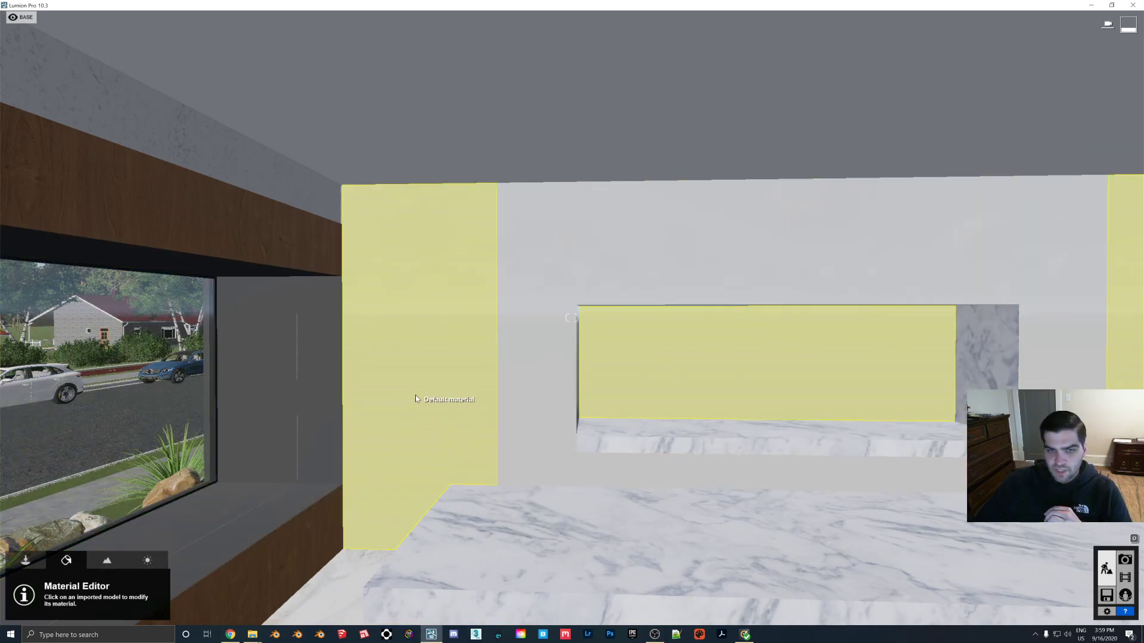
Load the saved Englewood Cliffs swatch image as the white wall's colour map
click(416, 395)
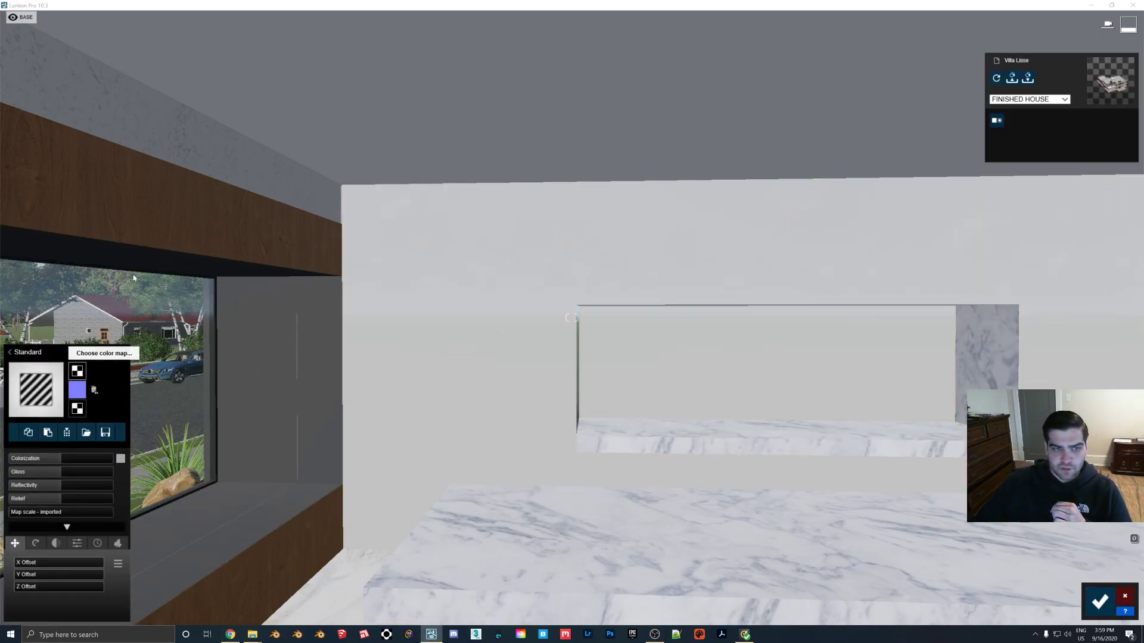
click(77, 371)
click(179, 207)
double_click(202, 211)
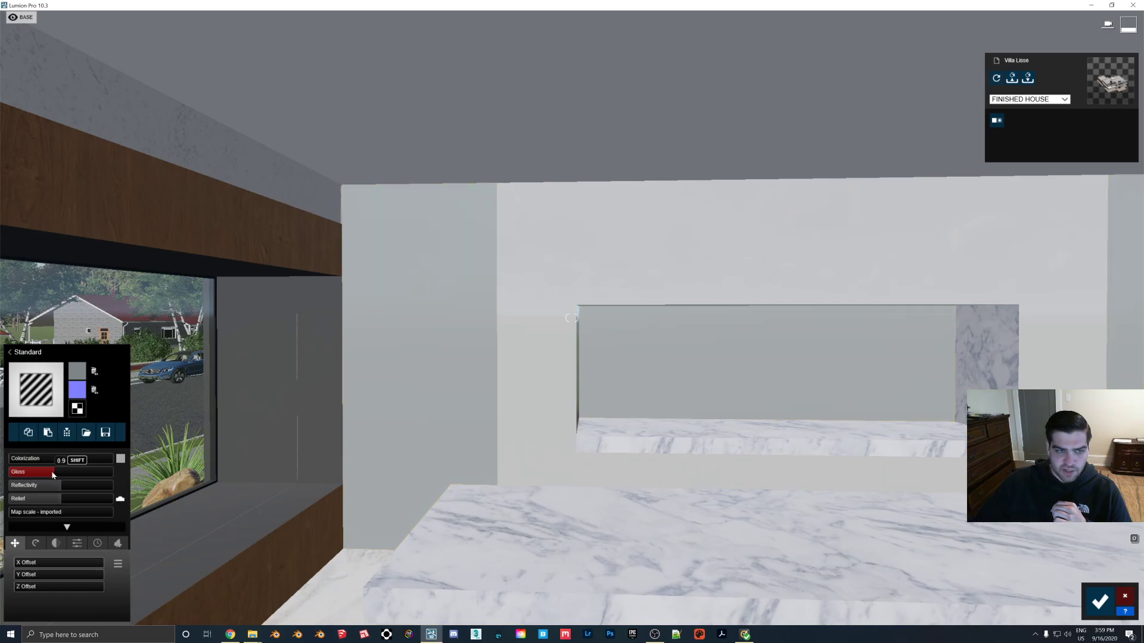
Lower the wall's gloss, reframe toward the fireplace and window walls, and check the swatch page
drag(58, 472, 37, 472)
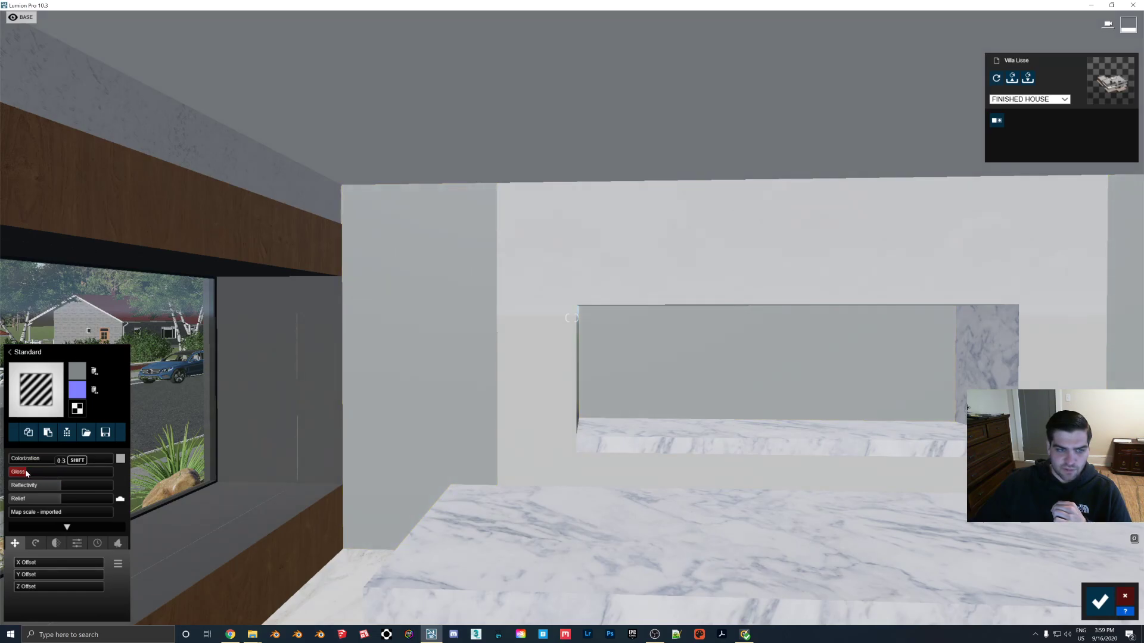
key(s)
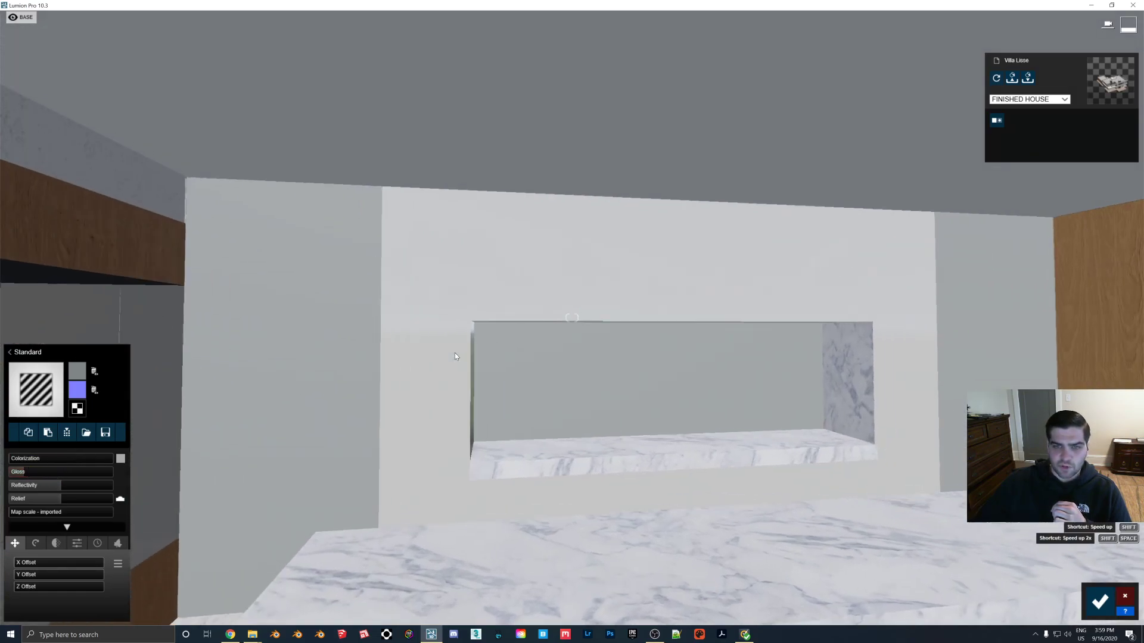
key(a)
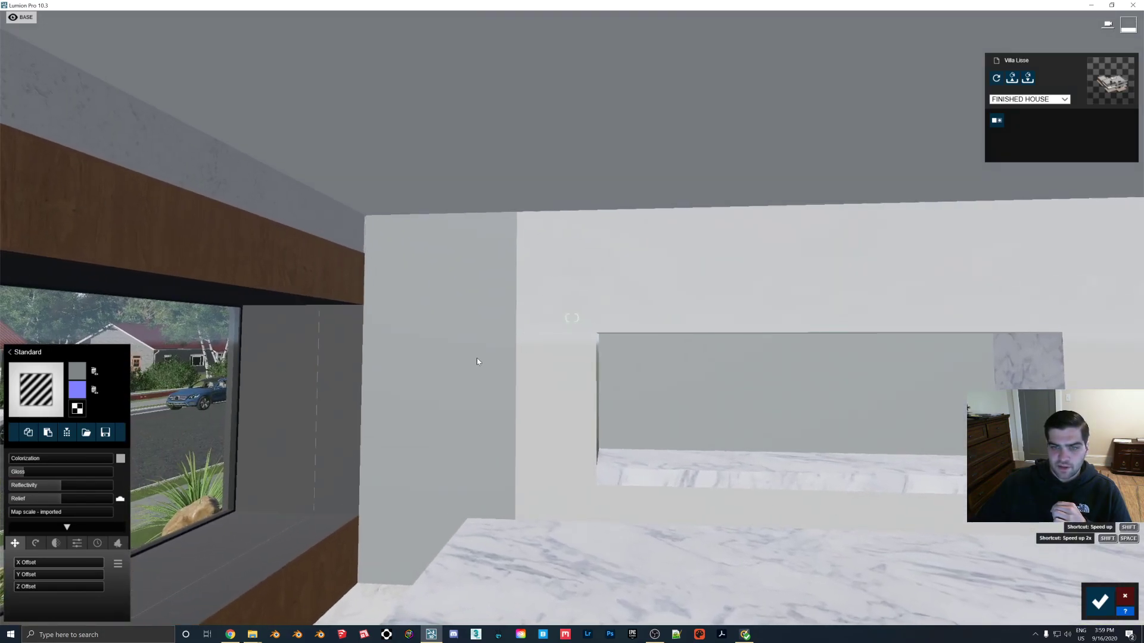
click(231, 635)
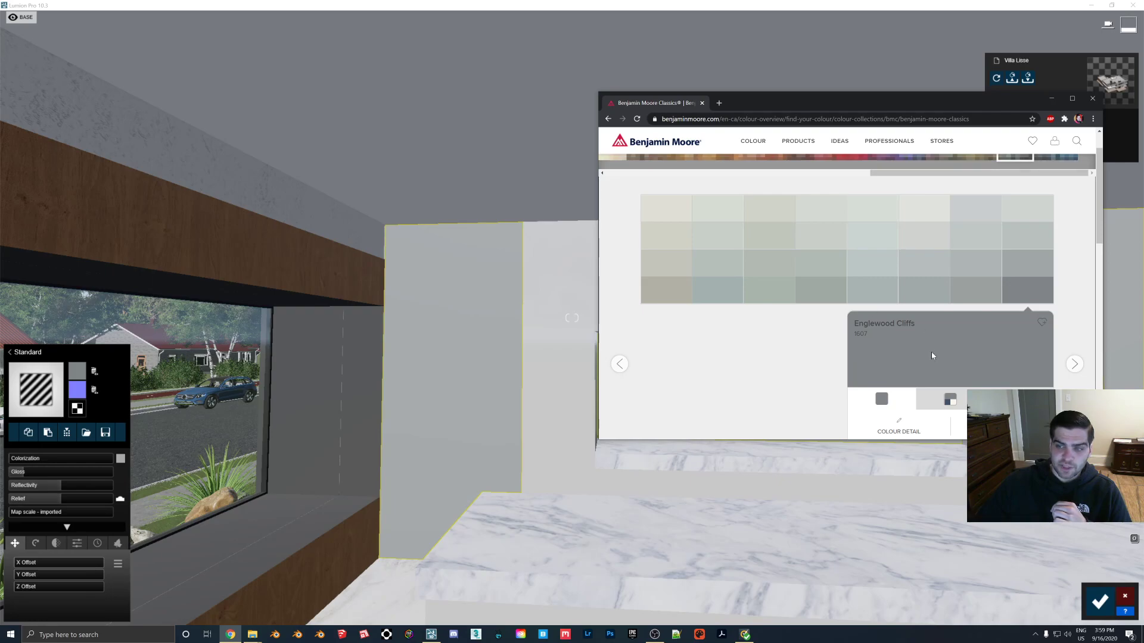
Set the wall material's reflectivity to 0.5 and make the colorization tint black
click(1052, 99)
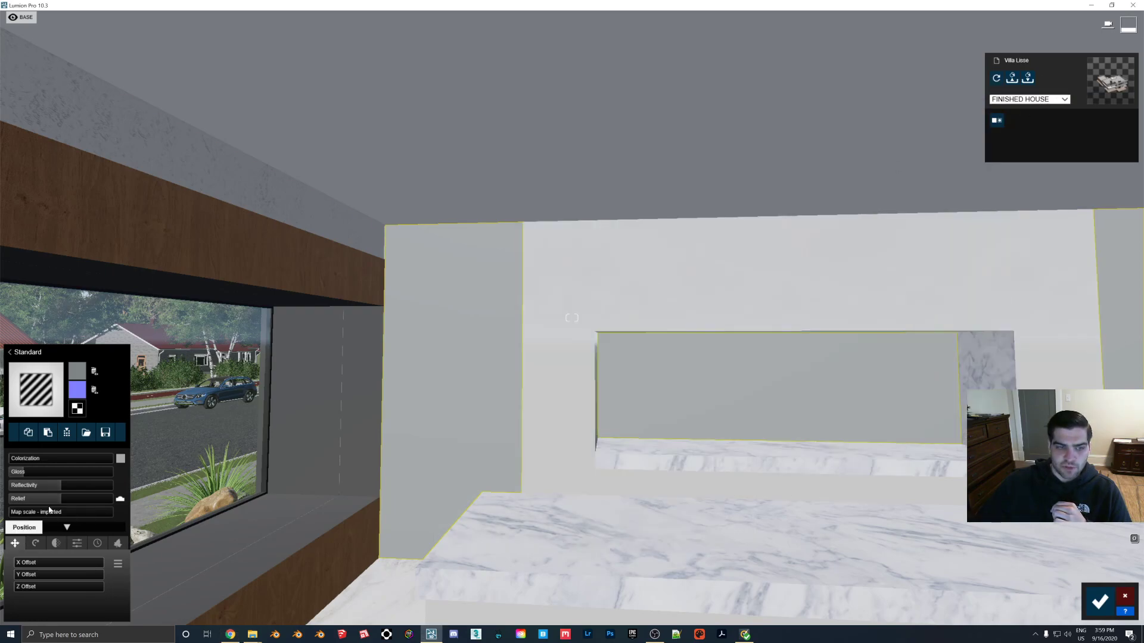
mouse_move(51, 486)
mouse_down()
mouse_move(9, 487)
mouse_move(61, 486)
mouse_up()
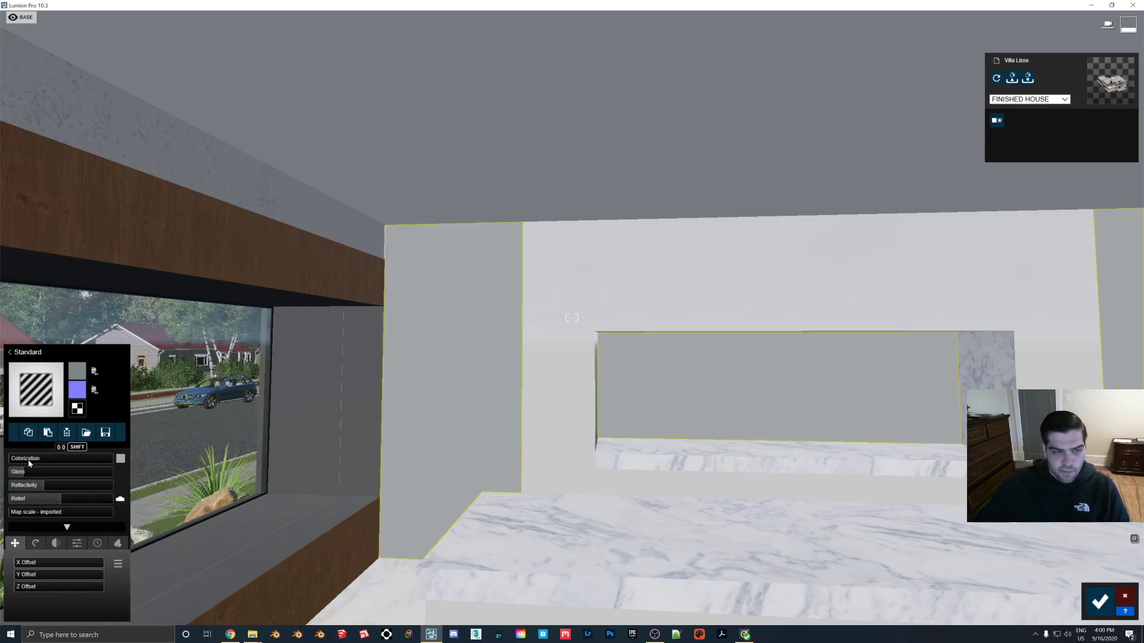
click(121, 459)
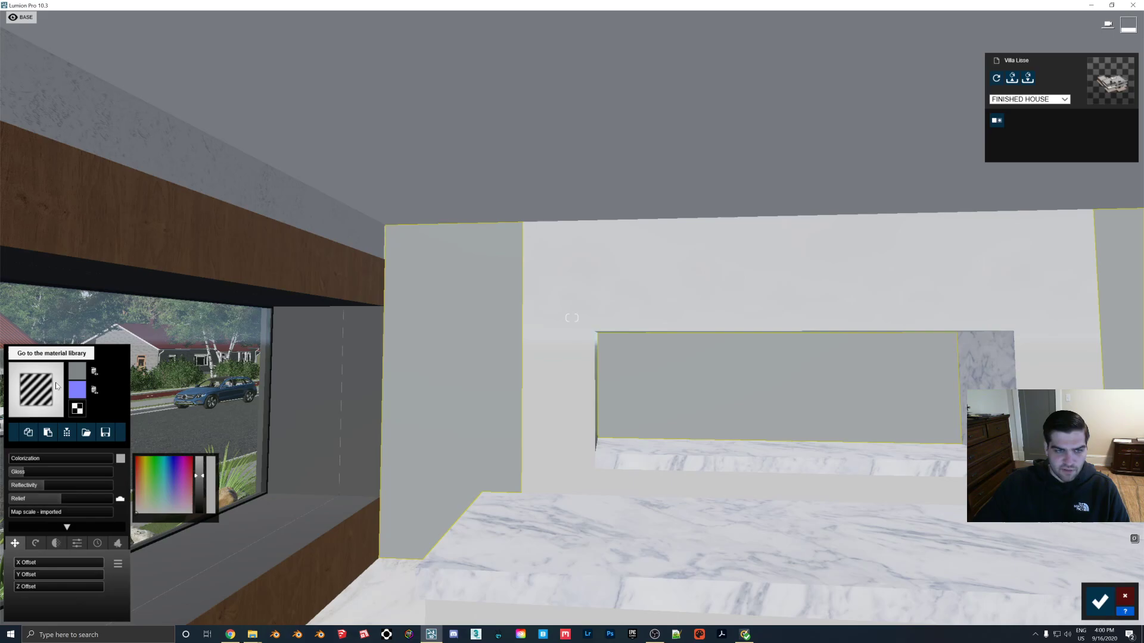
drag(201, 498, 202, 513)
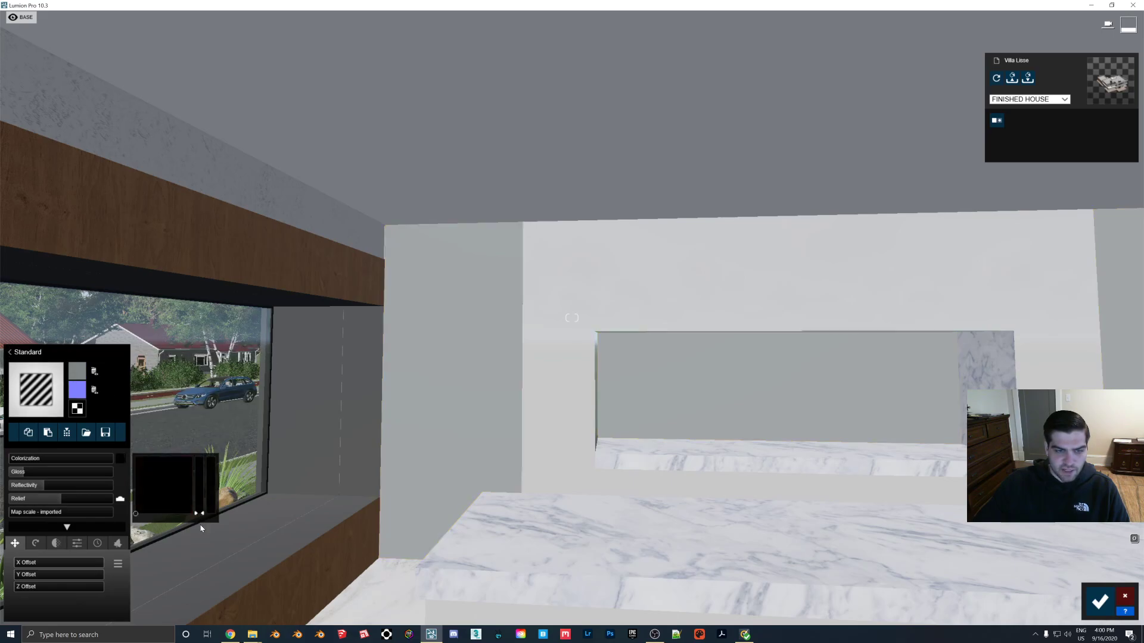
click(13, 460)
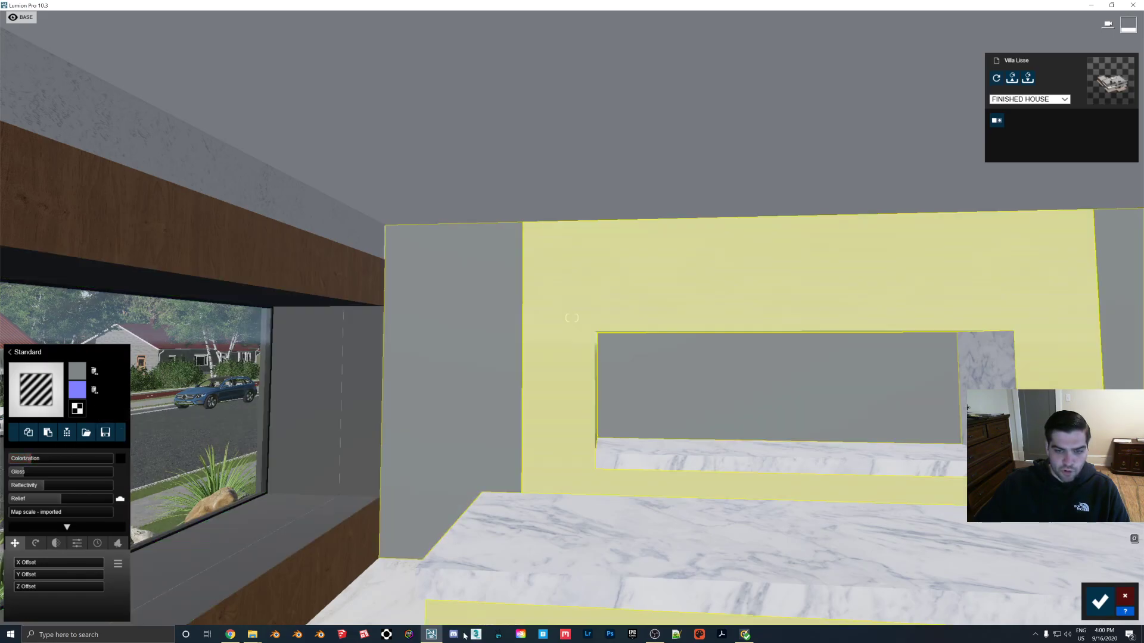
Raise colorization to 0.2, then 0.3, comparing each against the Benjamin Moore swatch
click(229, 634)
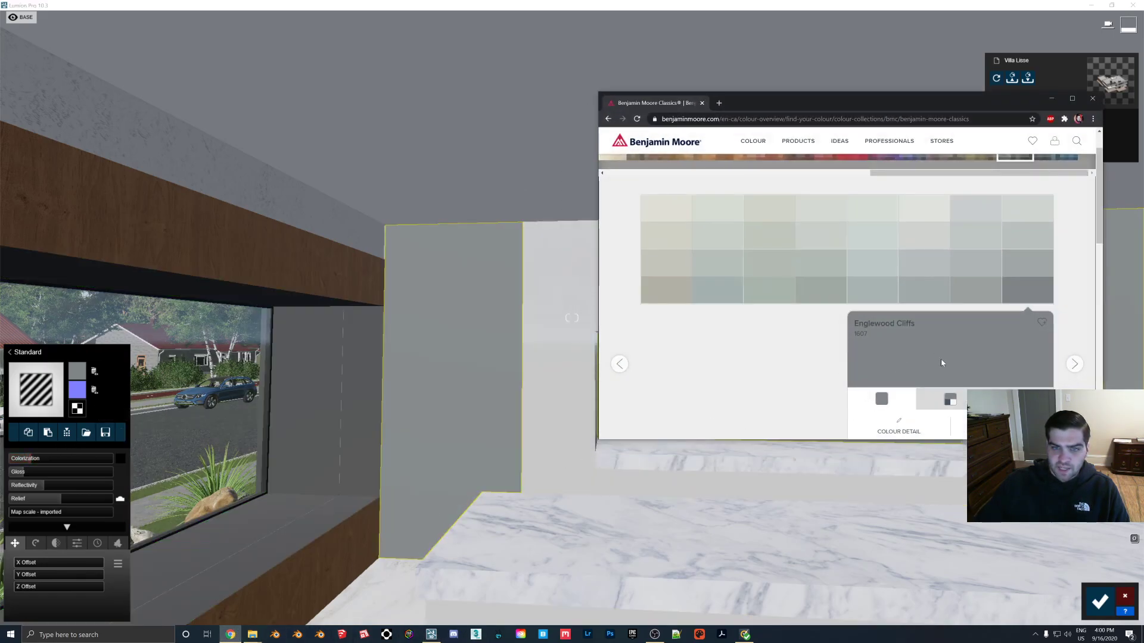
click(33, 459)
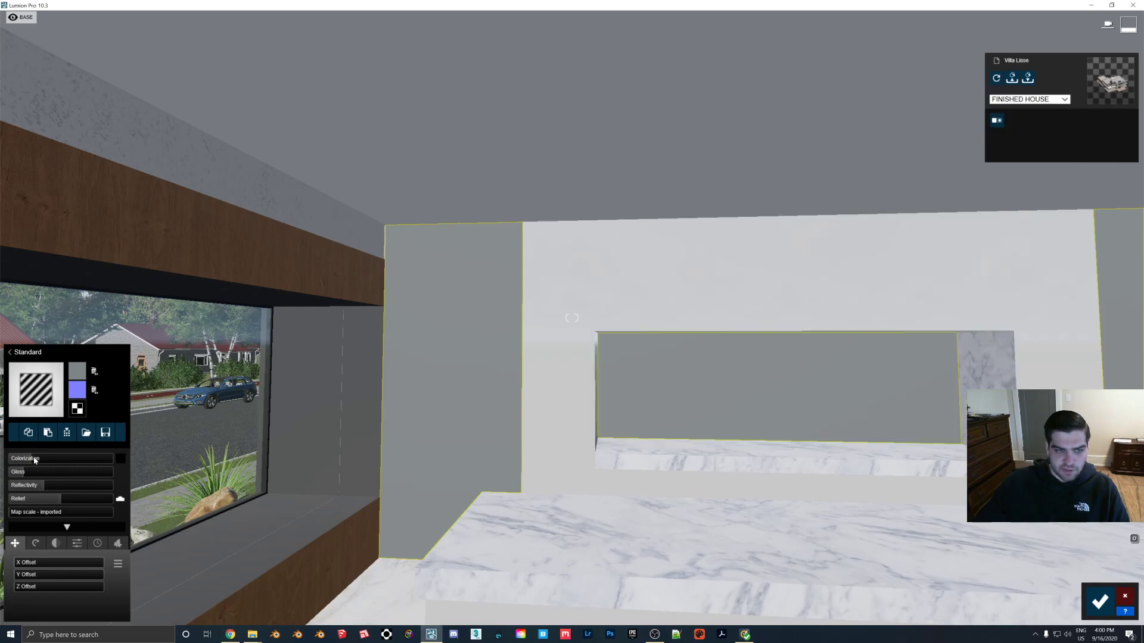
drag(34, 459, 39, 460)
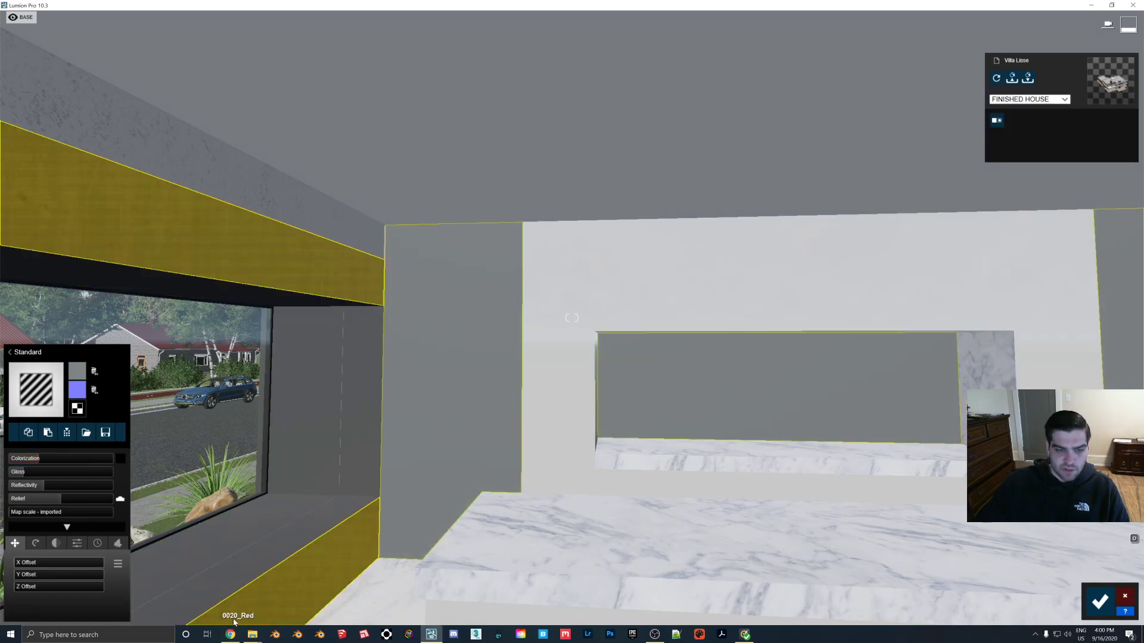
click(230, 635)
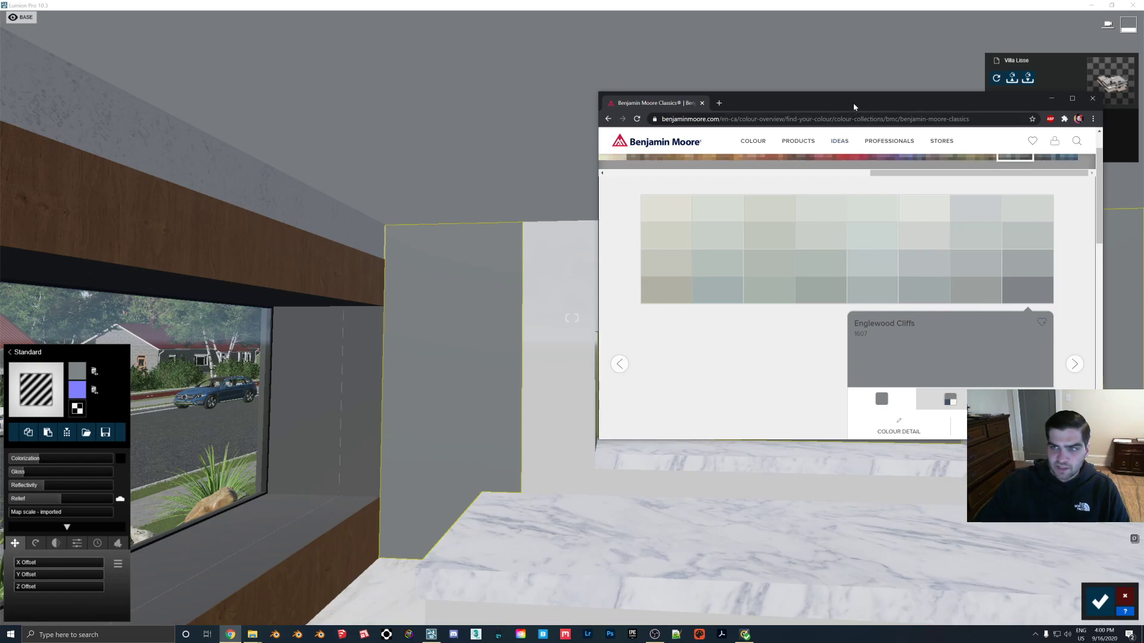
drag(853, 107, 368, 54)
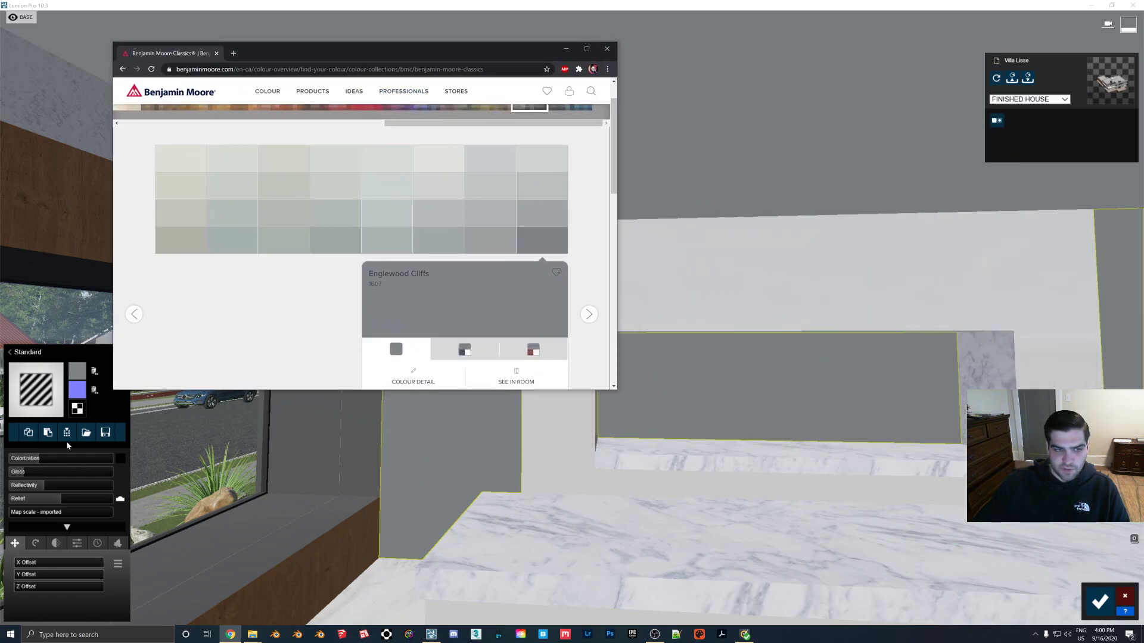
click(42, 457)
drag(42, 458, 47, 457)
click(230, 634)
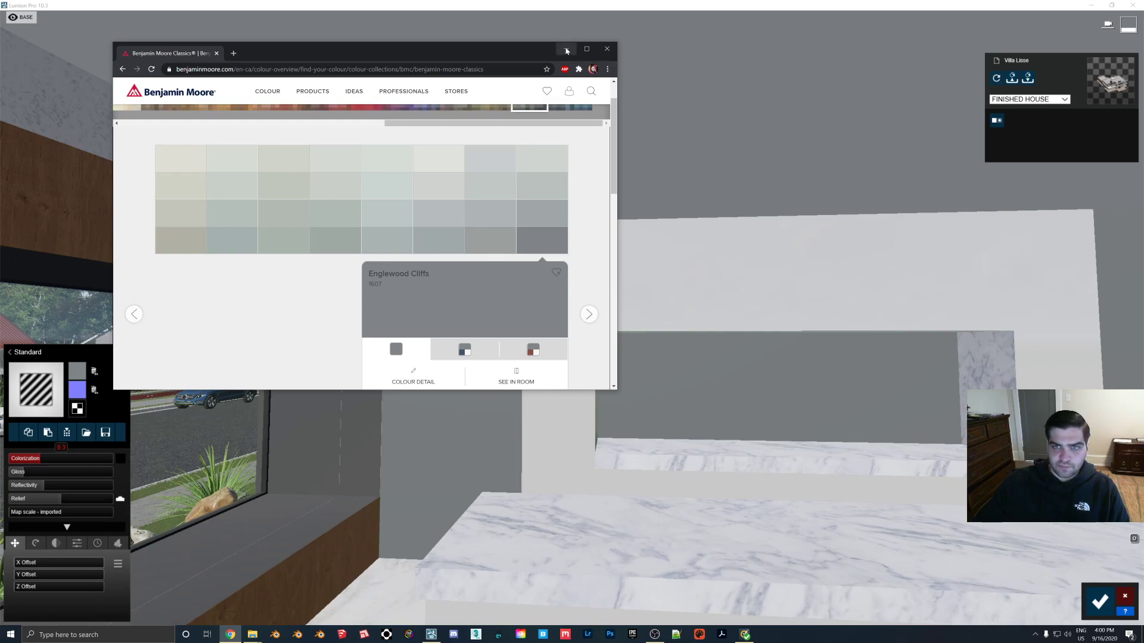
key(alt+Tab)
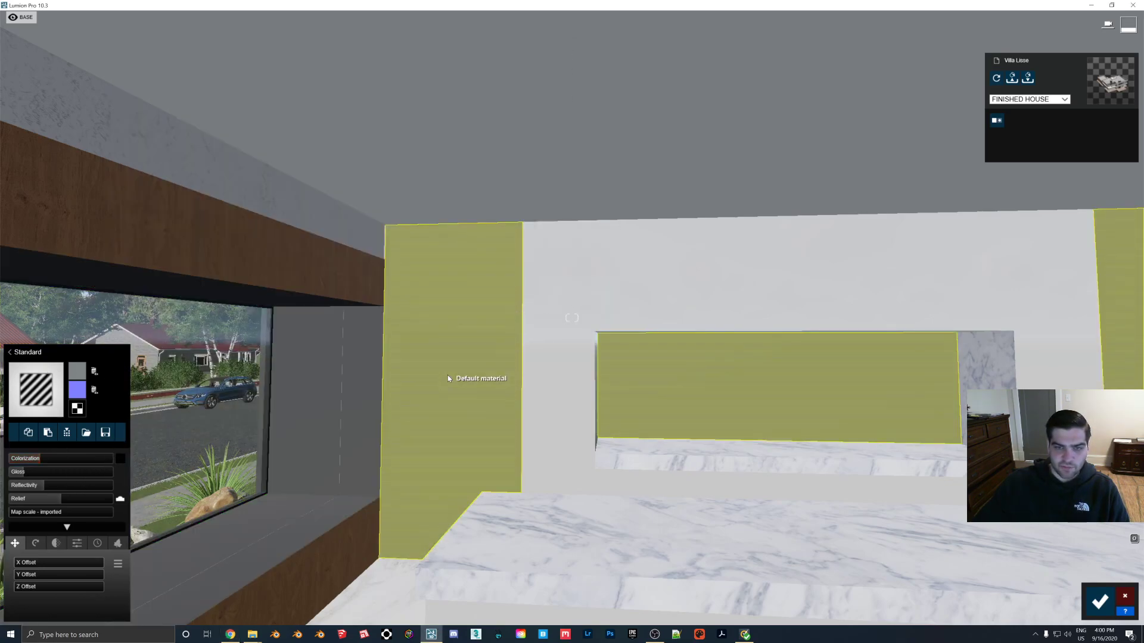
Select the Default material walls and fly the camera in toward the alcove wall
click(507, 369)
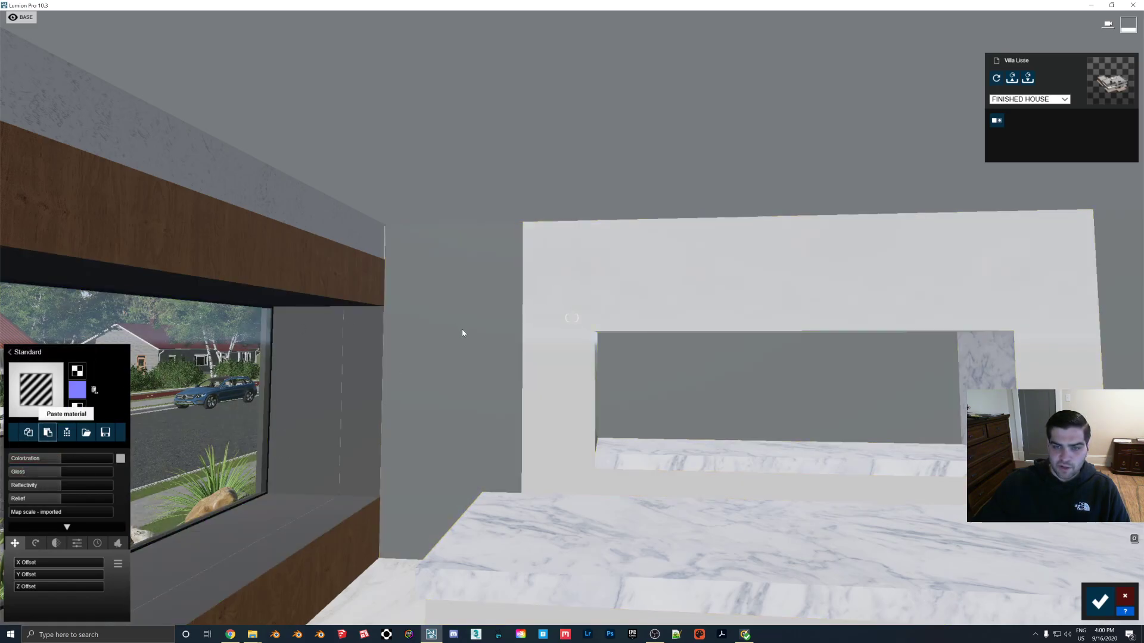
key(w)
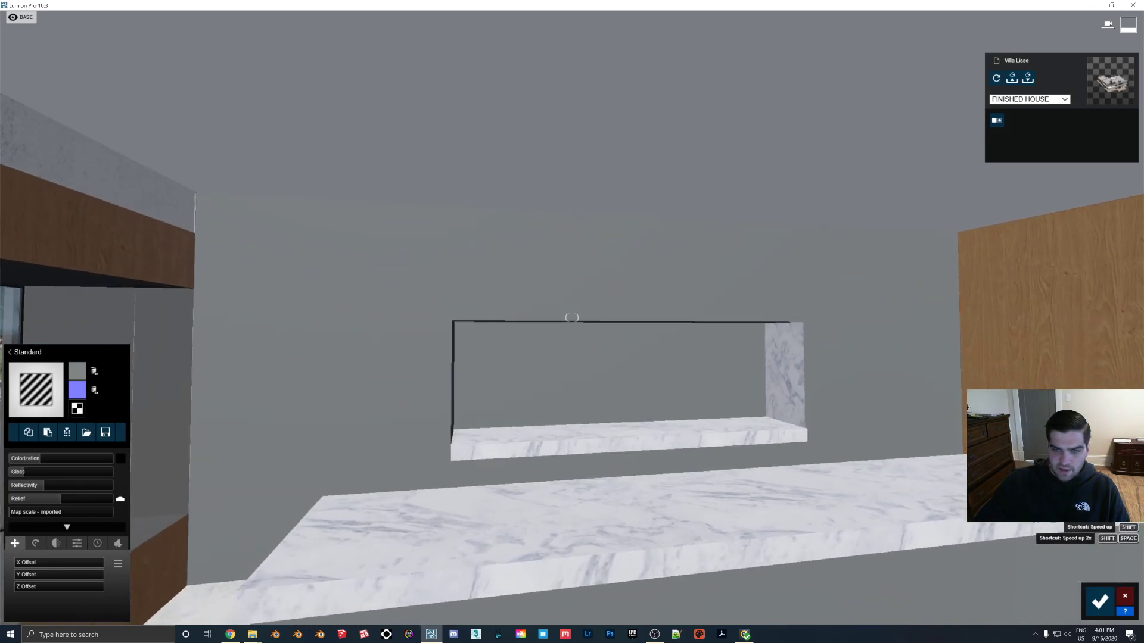
key(s)
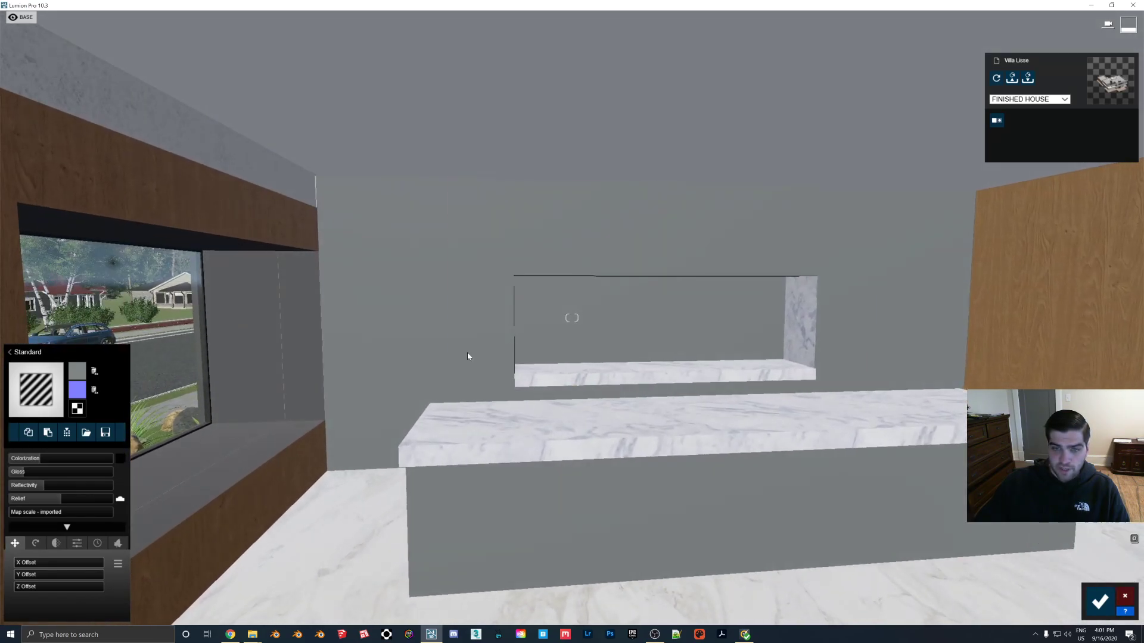
key(w)
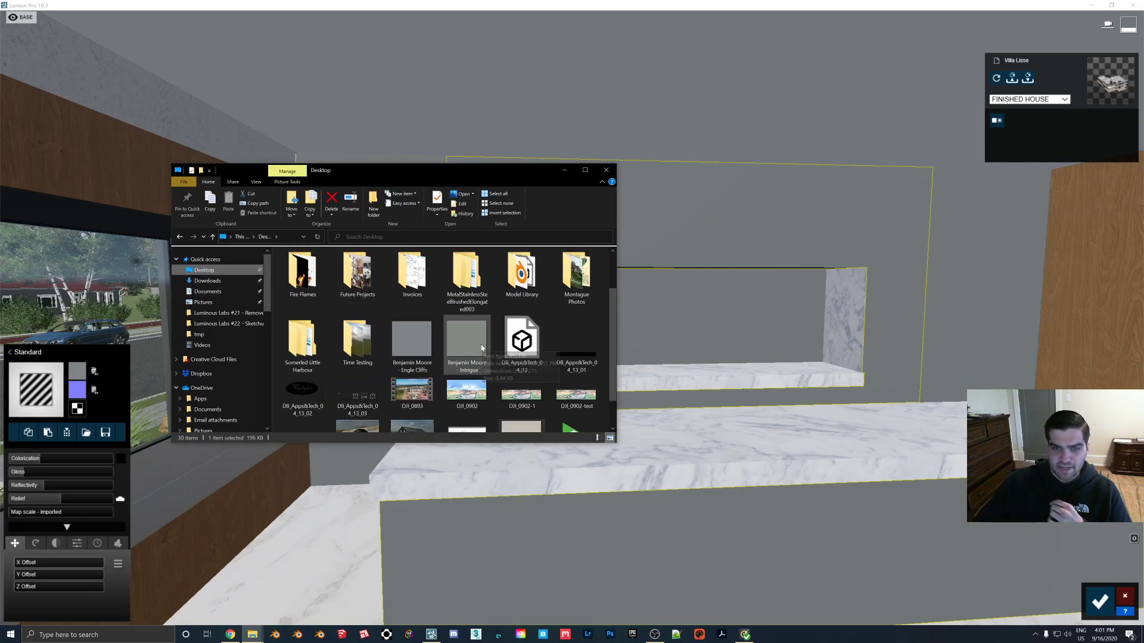
Confirm the Engle Cliffs image is 240 x 212 pixels in Properties, then close Explorer
scroll(536, 358, down, 1)
click(418, 308)
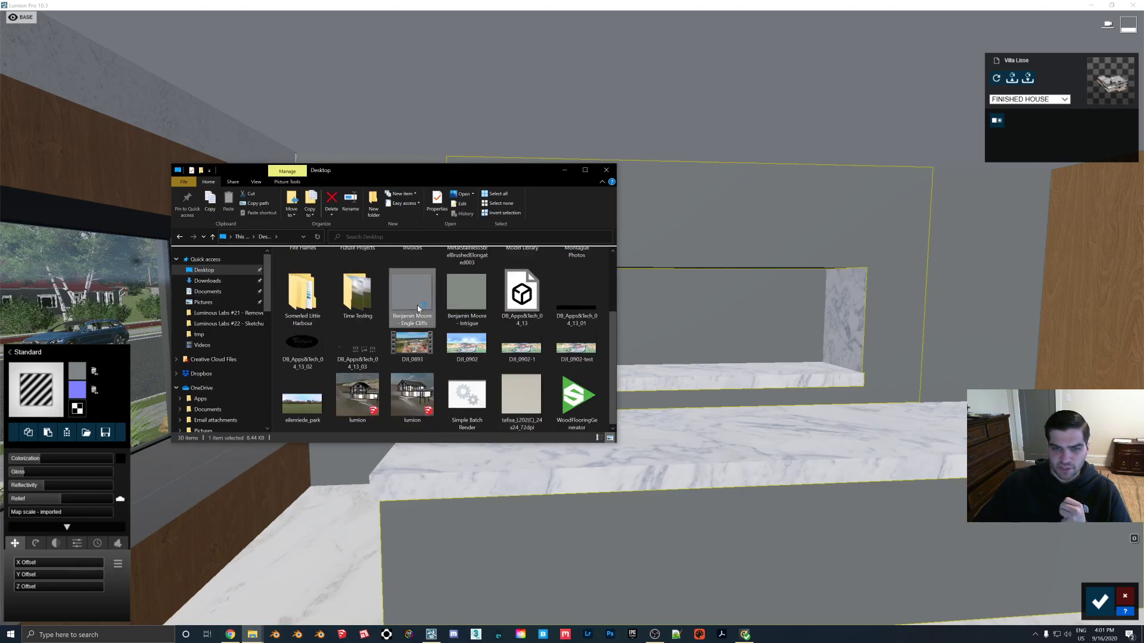
right_click(418, 308)
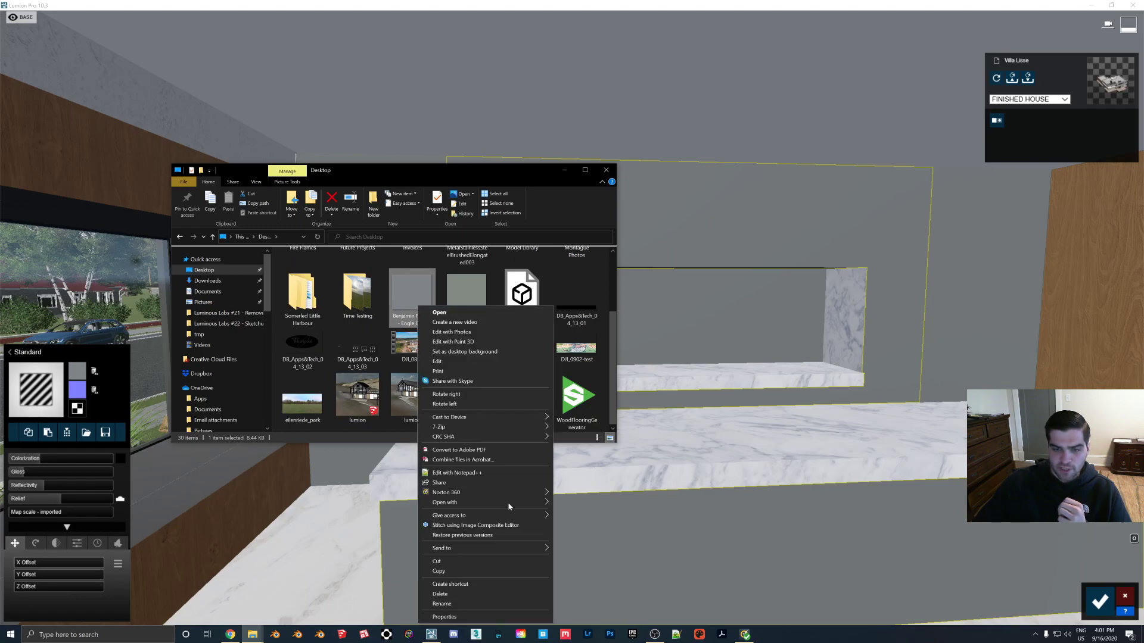
click(459, 615)
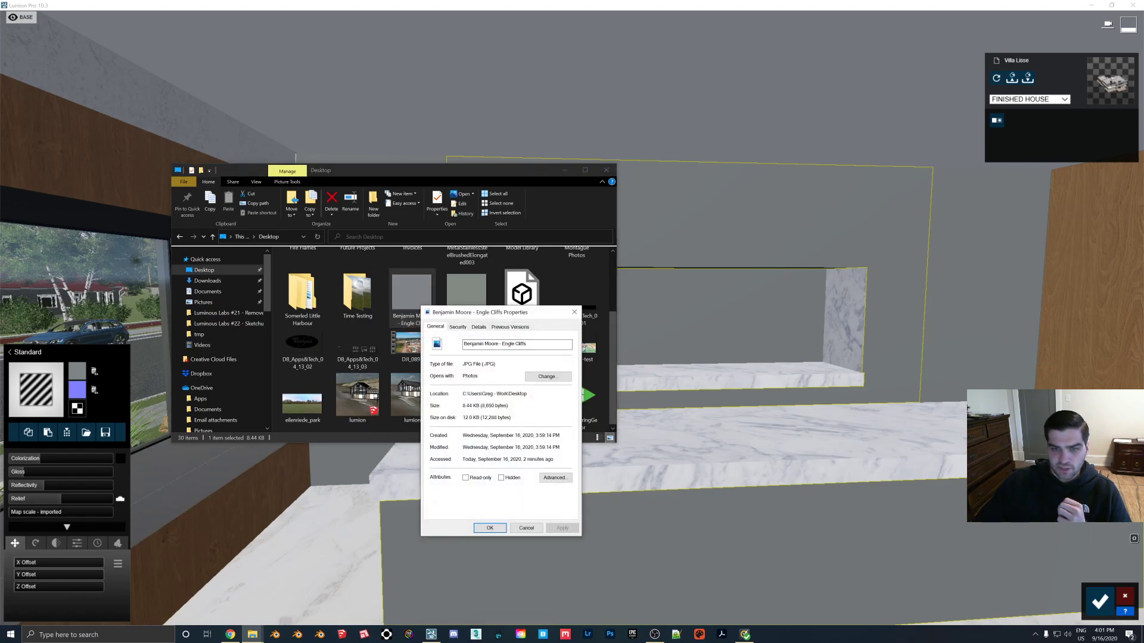
key(ctrl+Tab)
key(ctrl+Tab)
scroll(504, 393, down, 3)
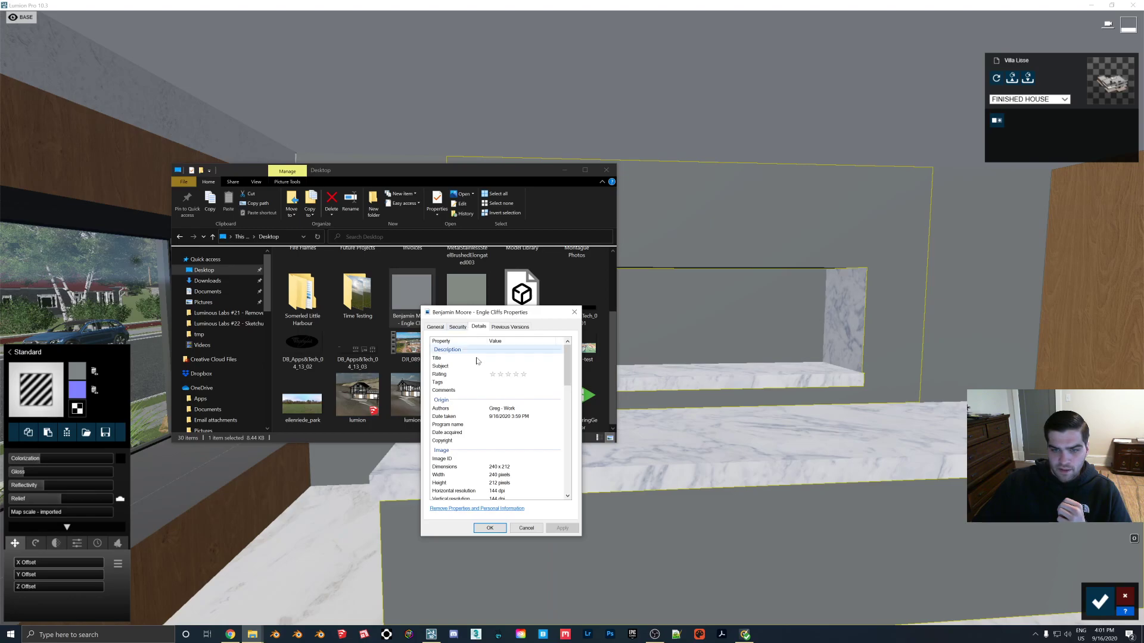
click(493, 421)
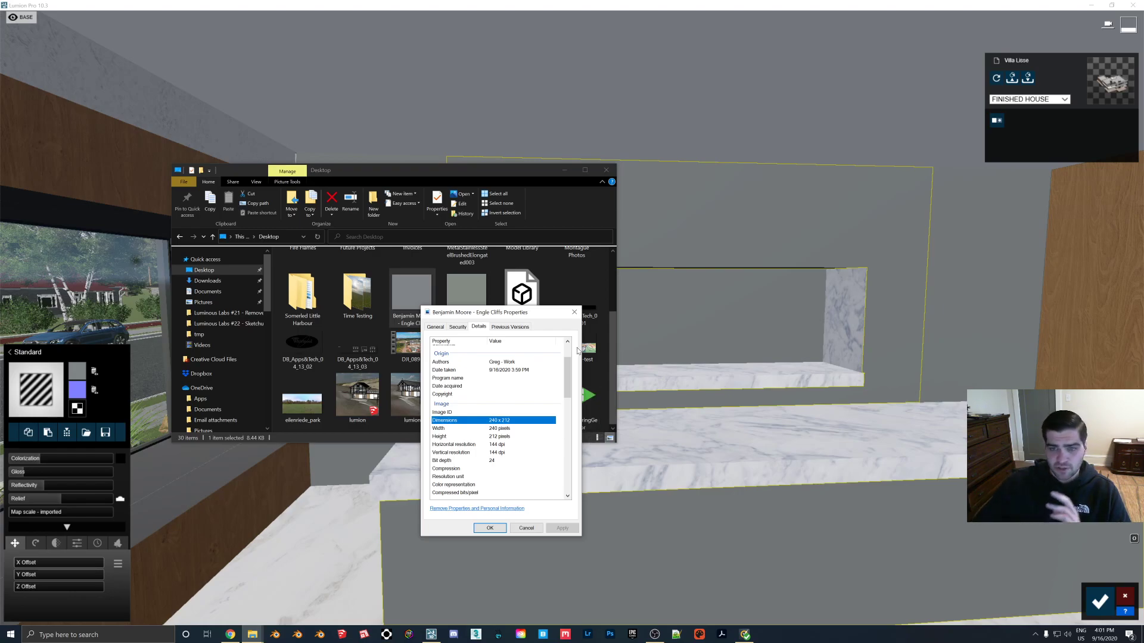
click(574, 312)
click(564, 169)
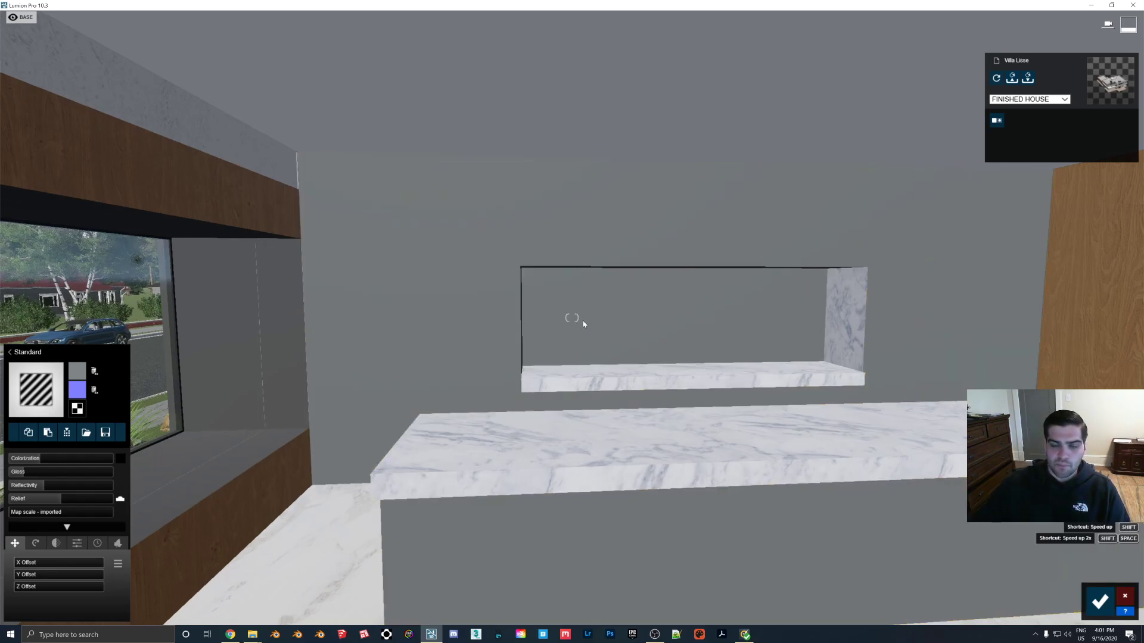
Zoom out on the niche wall and compare it with the Benjamin Moore swatch page
scroll(584, 323, down, 5)
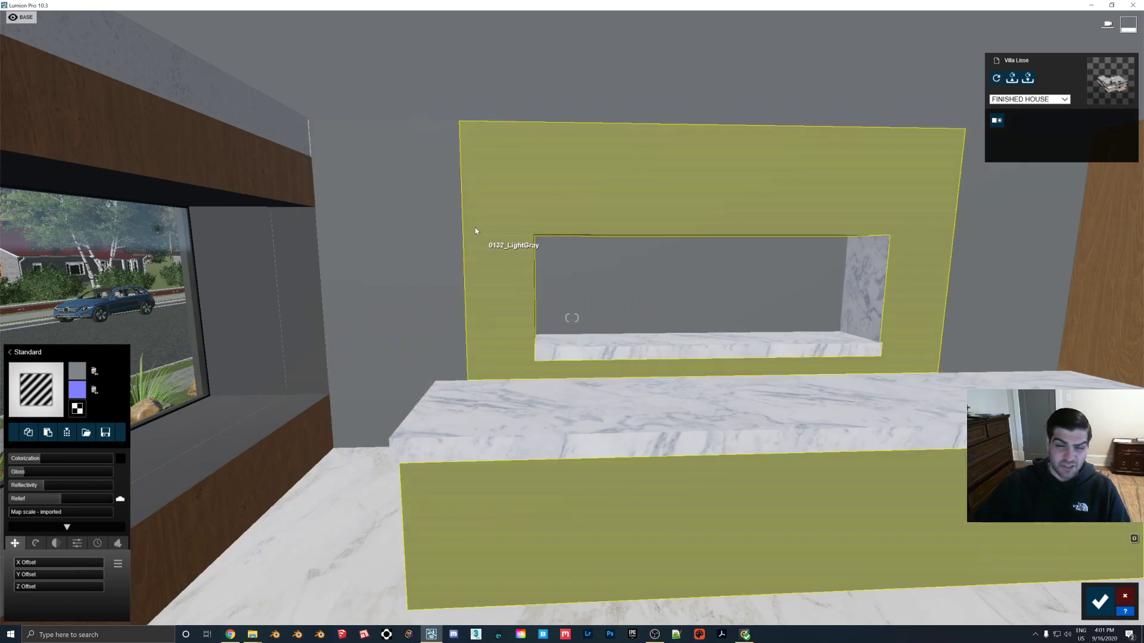
click(230, 634)
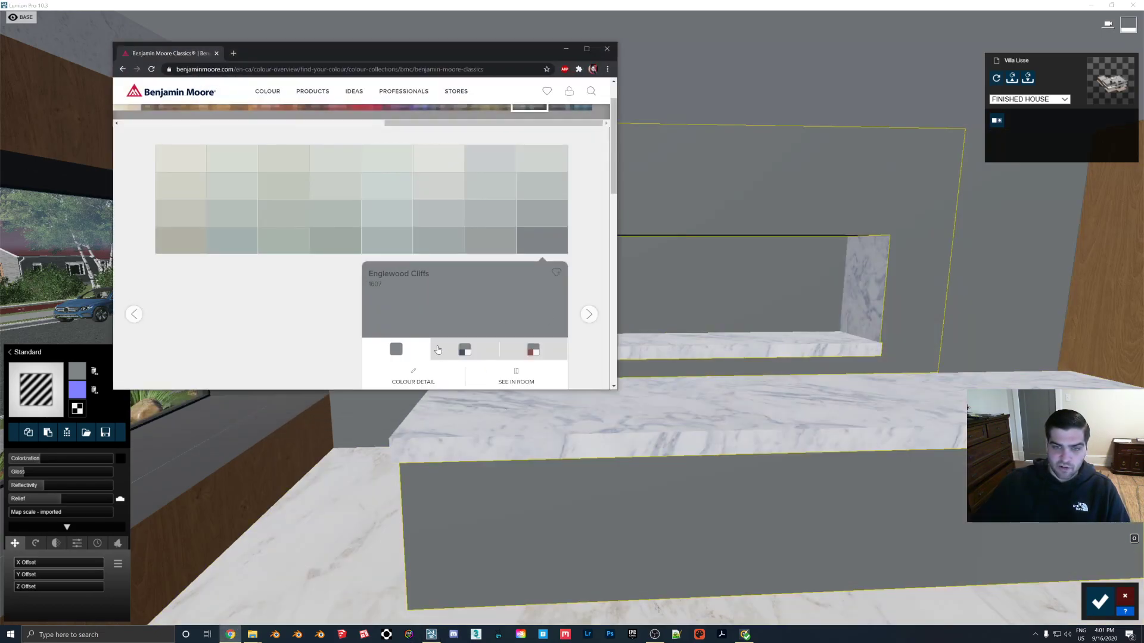
click(566, 48)
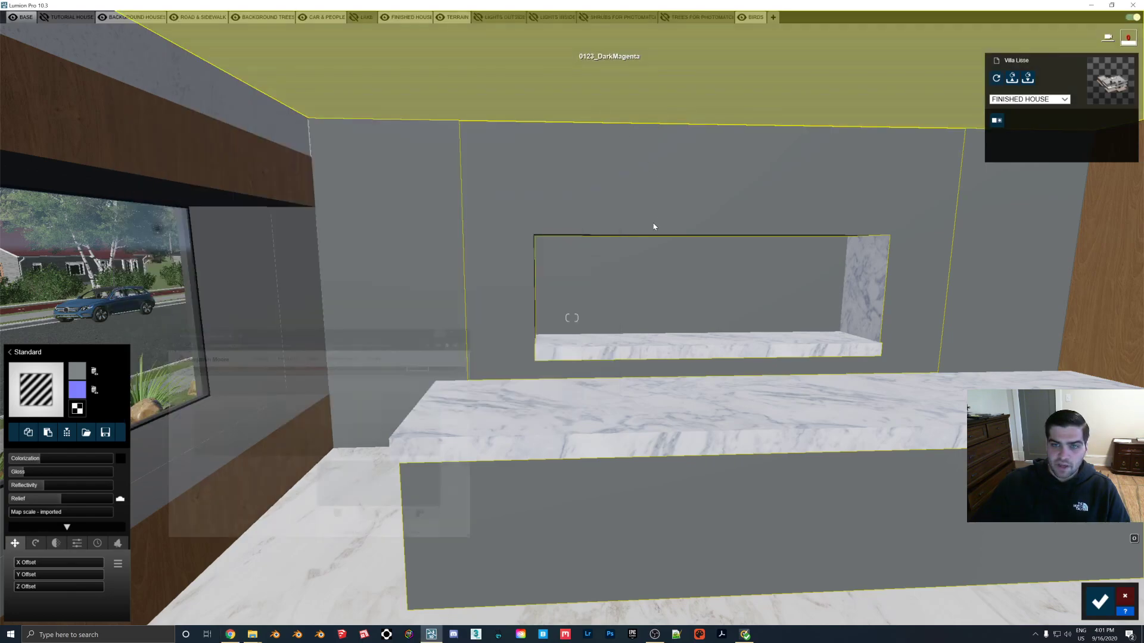
scroll(653, 227, down, 4)
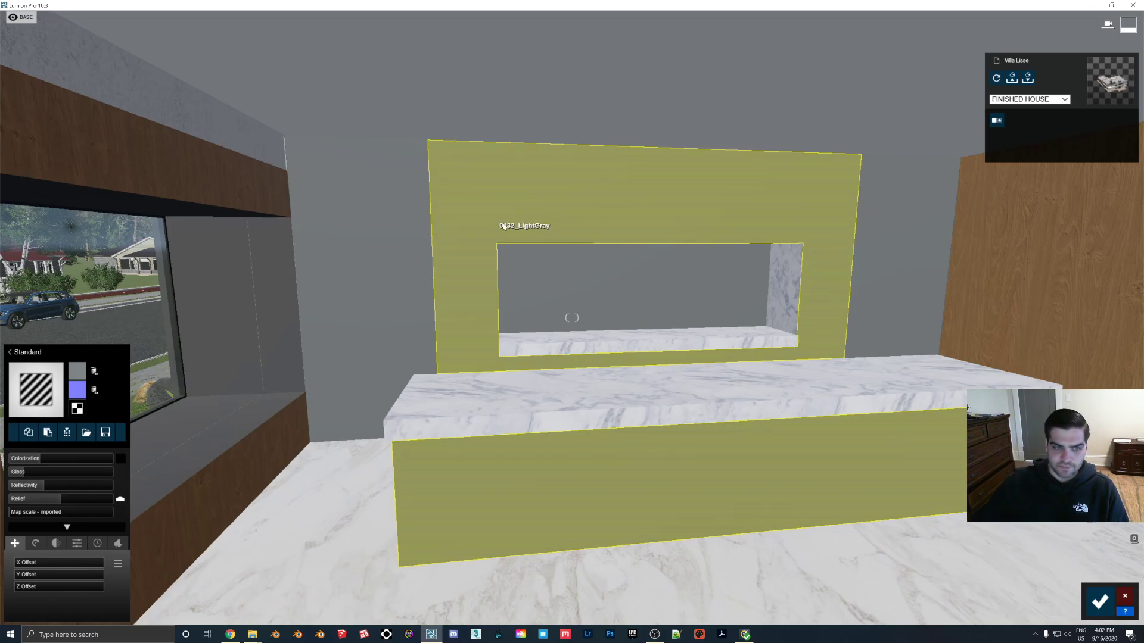
Load 'Benjamin Moore - Intrigue' from the Desktop as the colour map and set colorization to 0.0
click(82, 373)
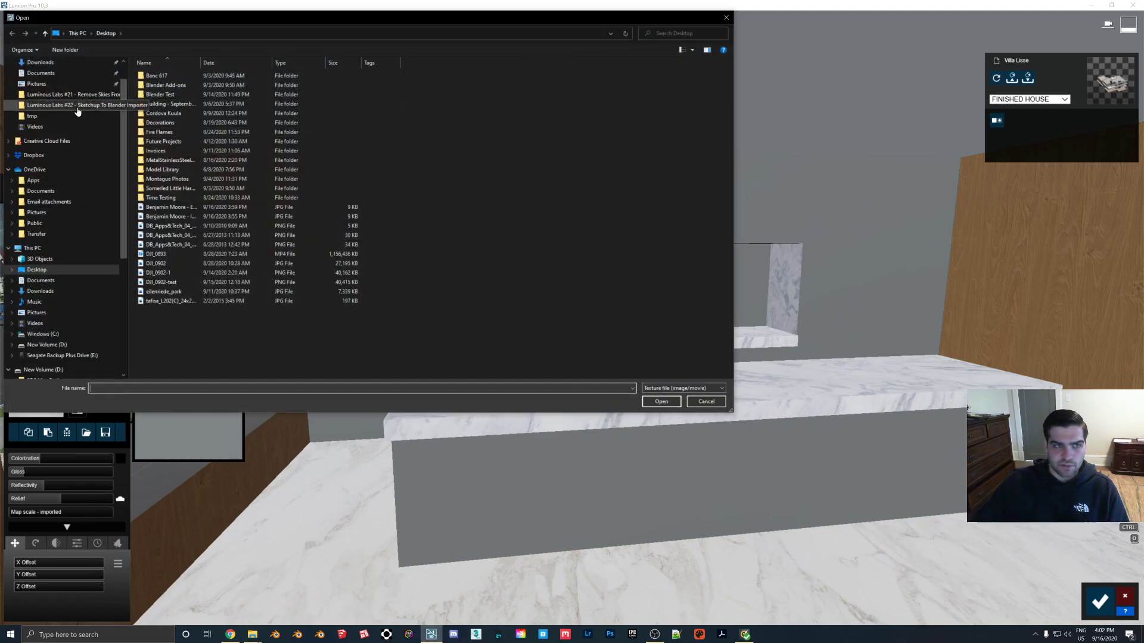
click(37, 80)
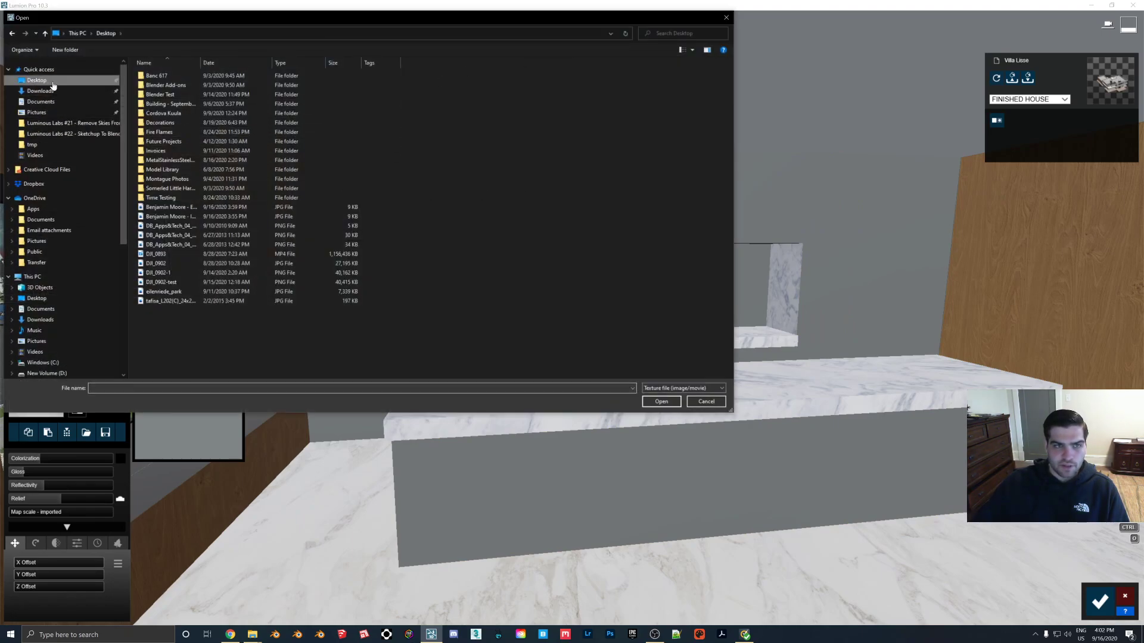
double_click(192, 217)
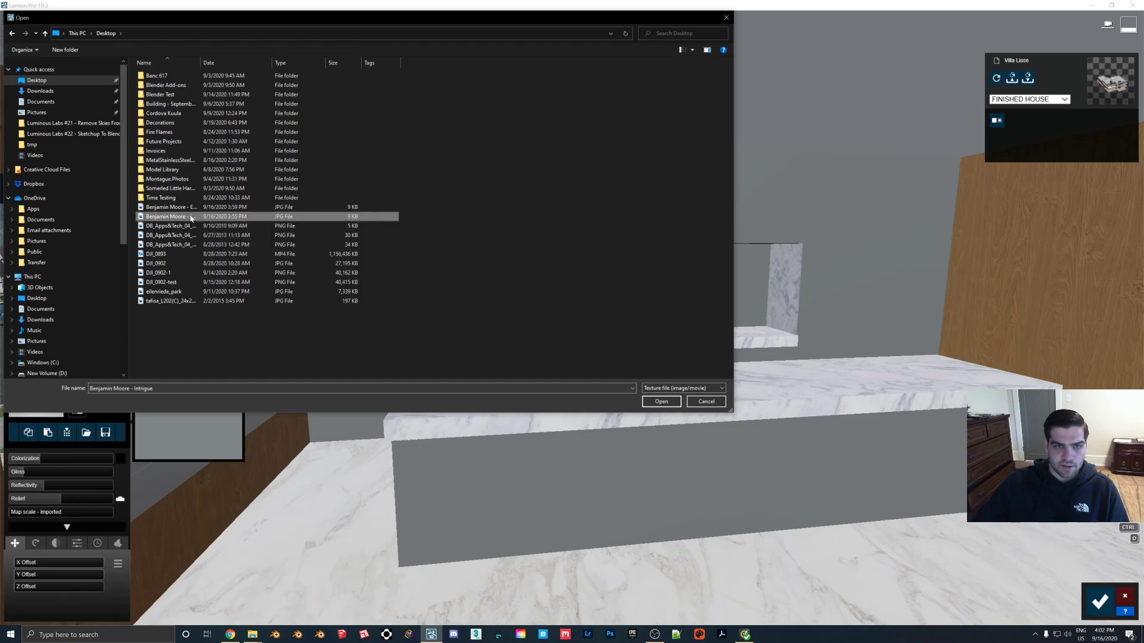
scroll(481, 292, up, 2)
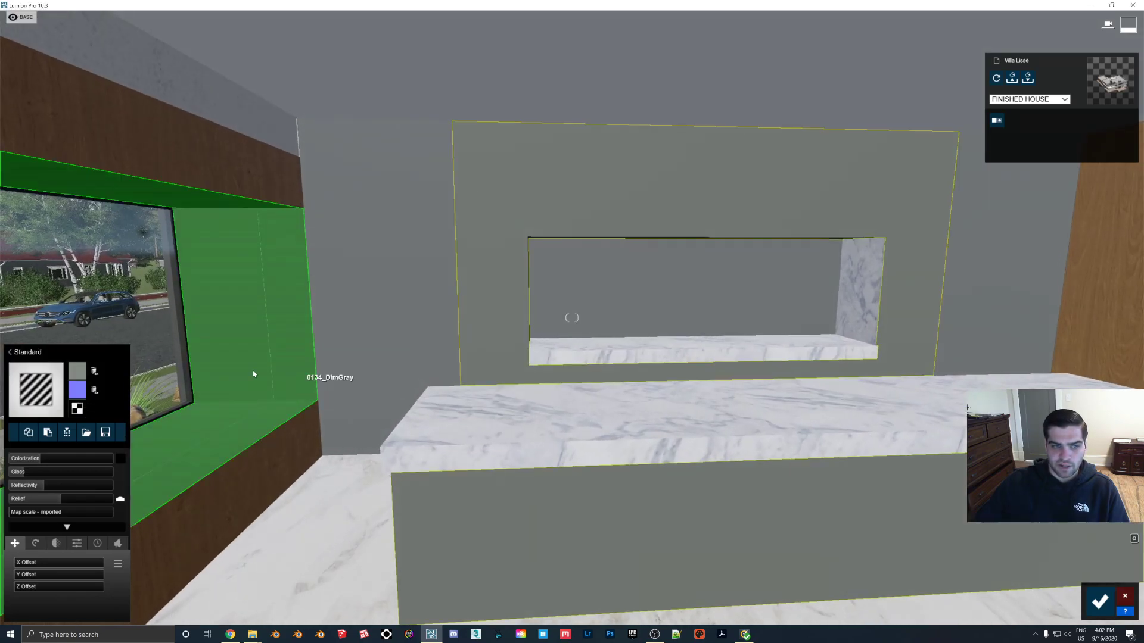
drag(38, 459, 7, 462)
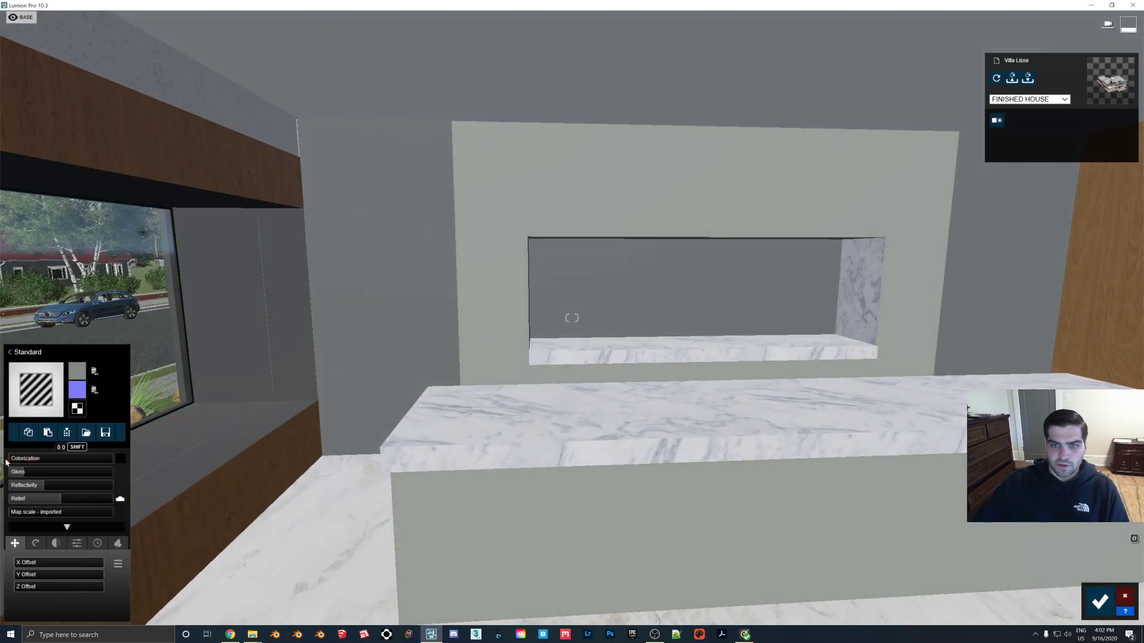
Browse Iced Marble, Blue Springs and Castle Walls swatches, then show Intrigue 1580 in a smaller window
click(230, 634)
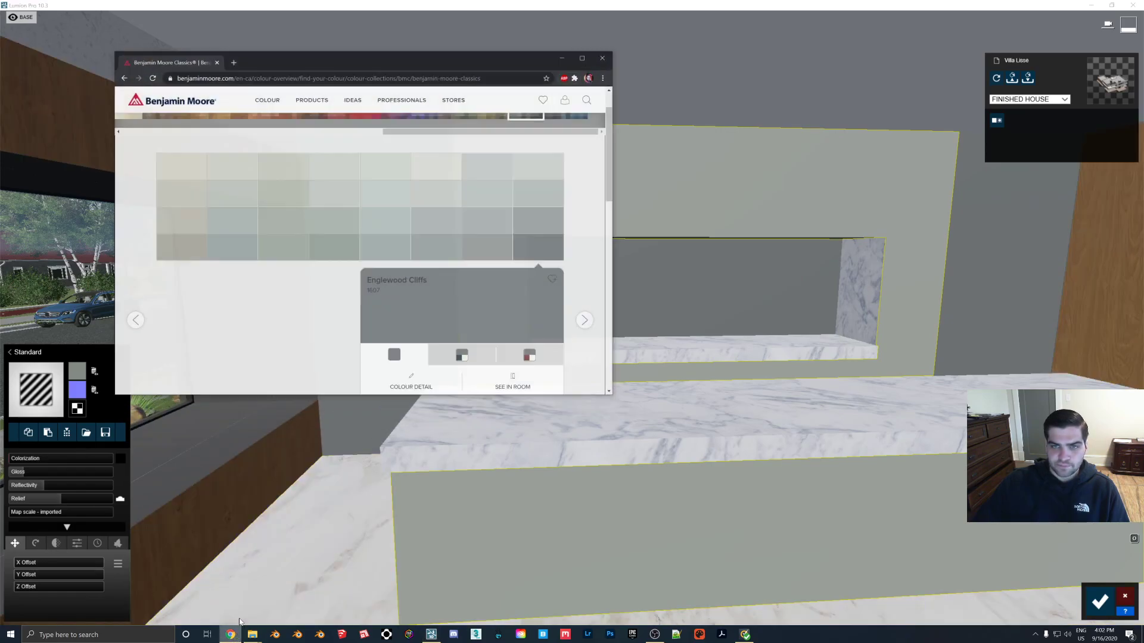
click(335, 238)
click(338, 219)
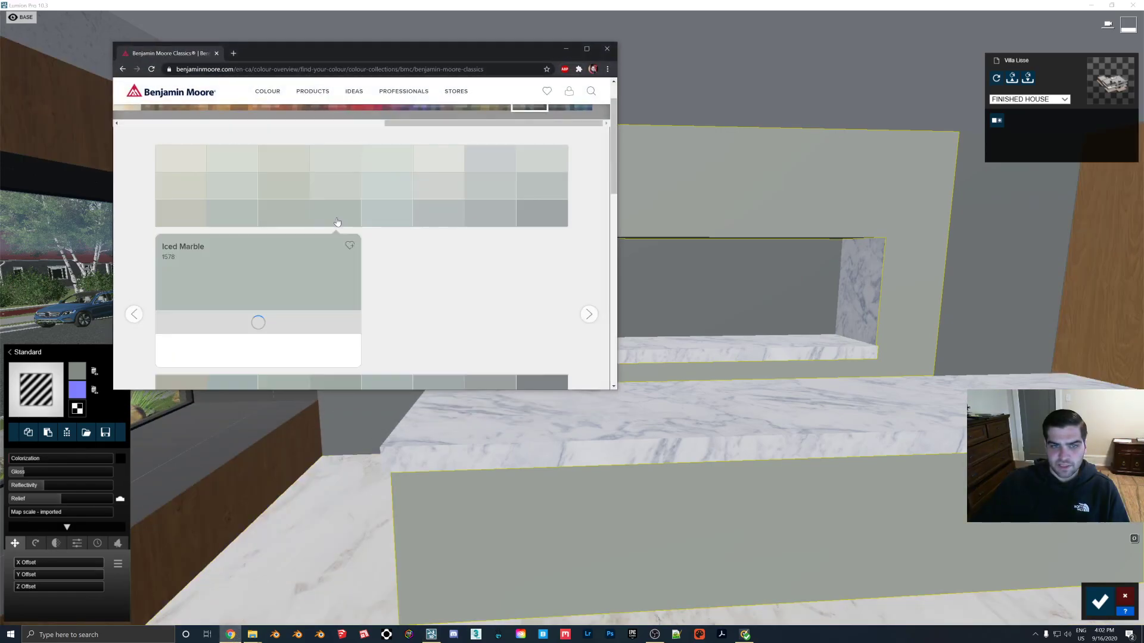
click(383, 214)
click(448, 216)
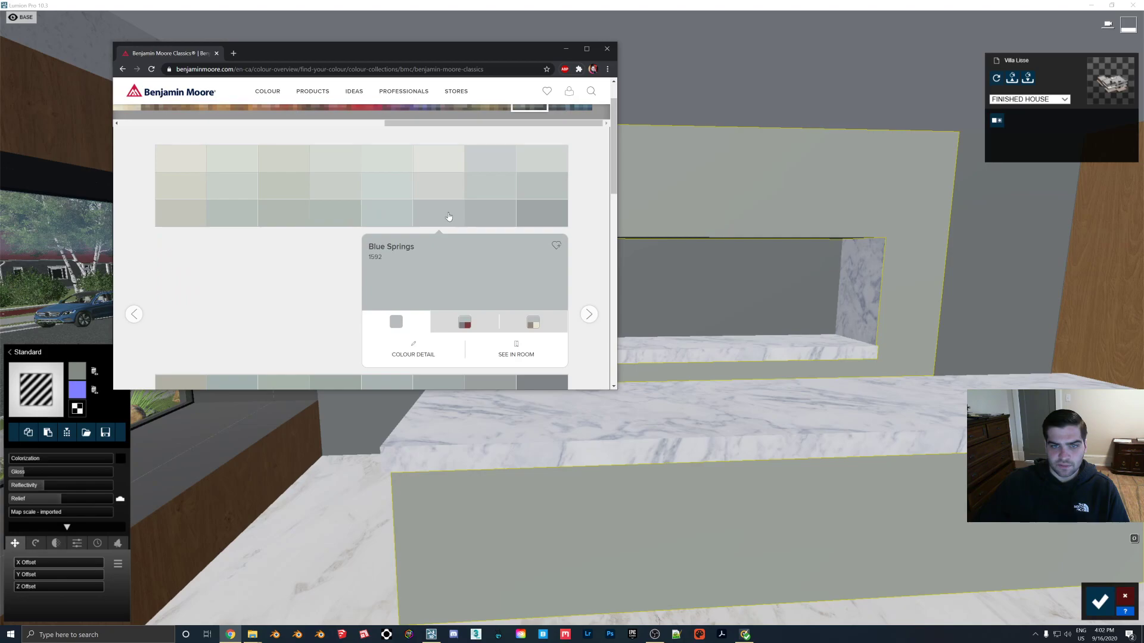
double_click(451, 59)
click(376, 371)
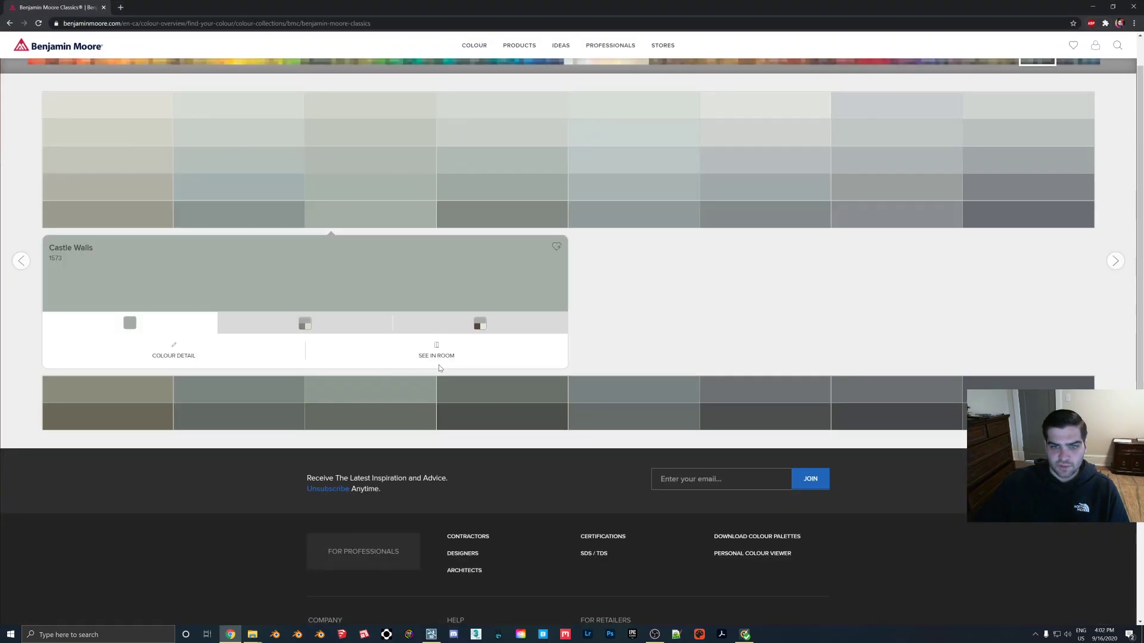
click(470, 392)
click(498, 224)
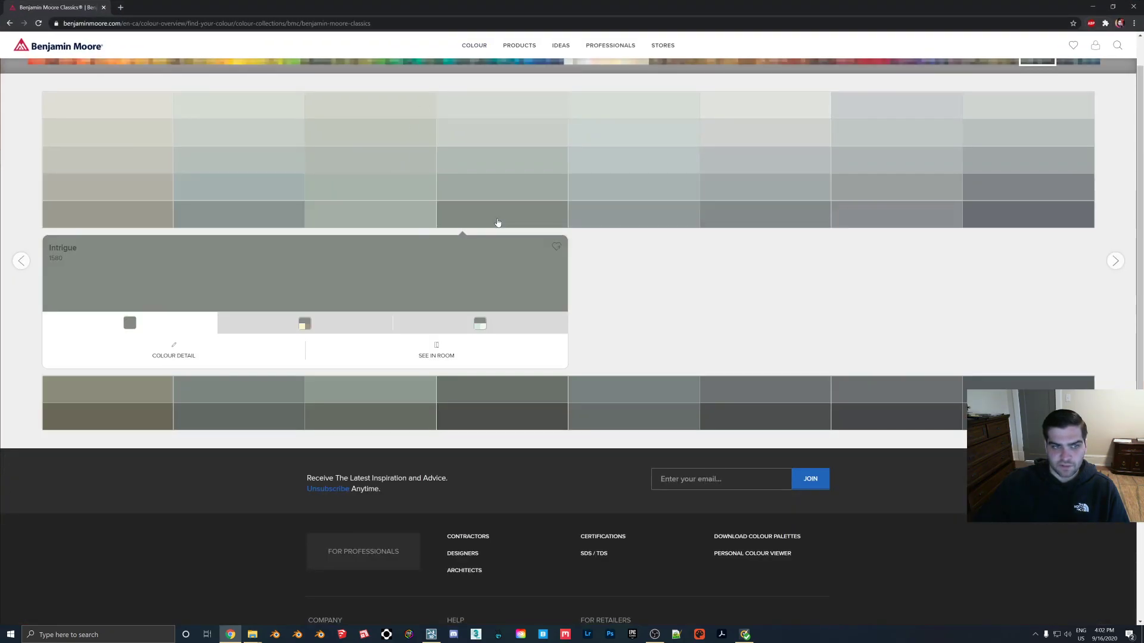
drag(572, 7, 692, 190)
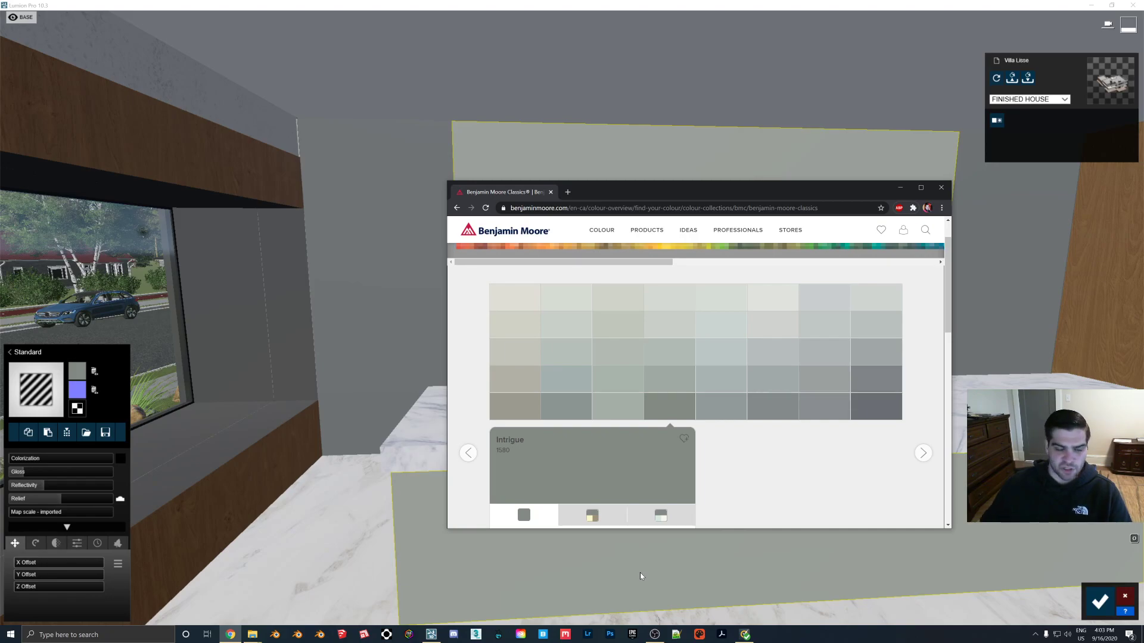
Raise the niche wall's colorization to 0.3, then compare it against the Intrigue 1580 swatch
click(900, 187)
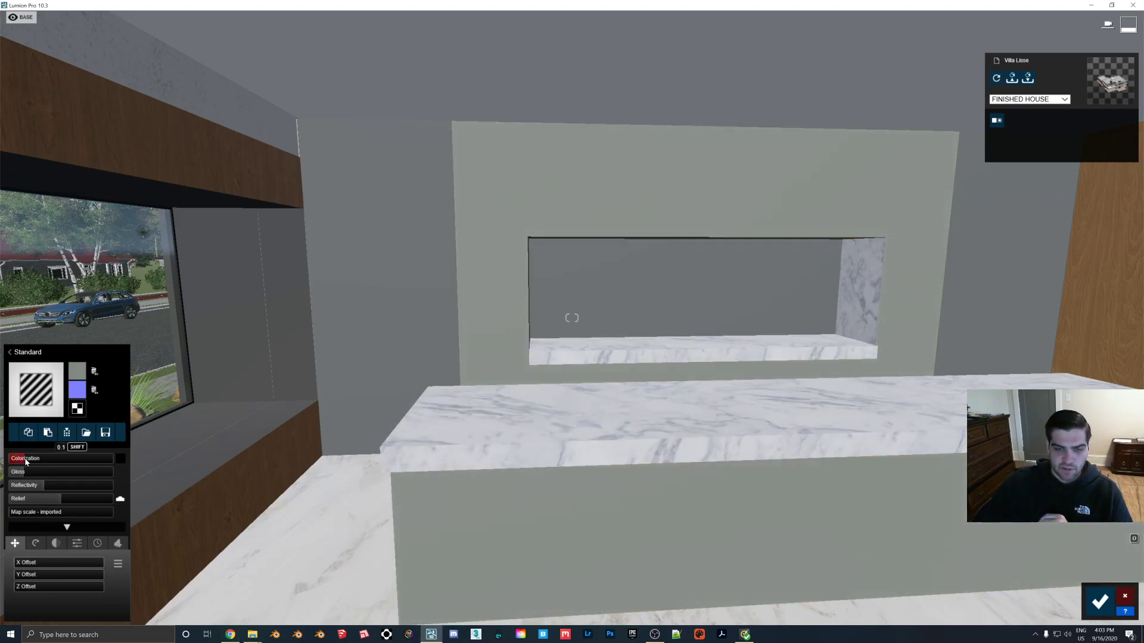
drag(26, 461, 33, 458)
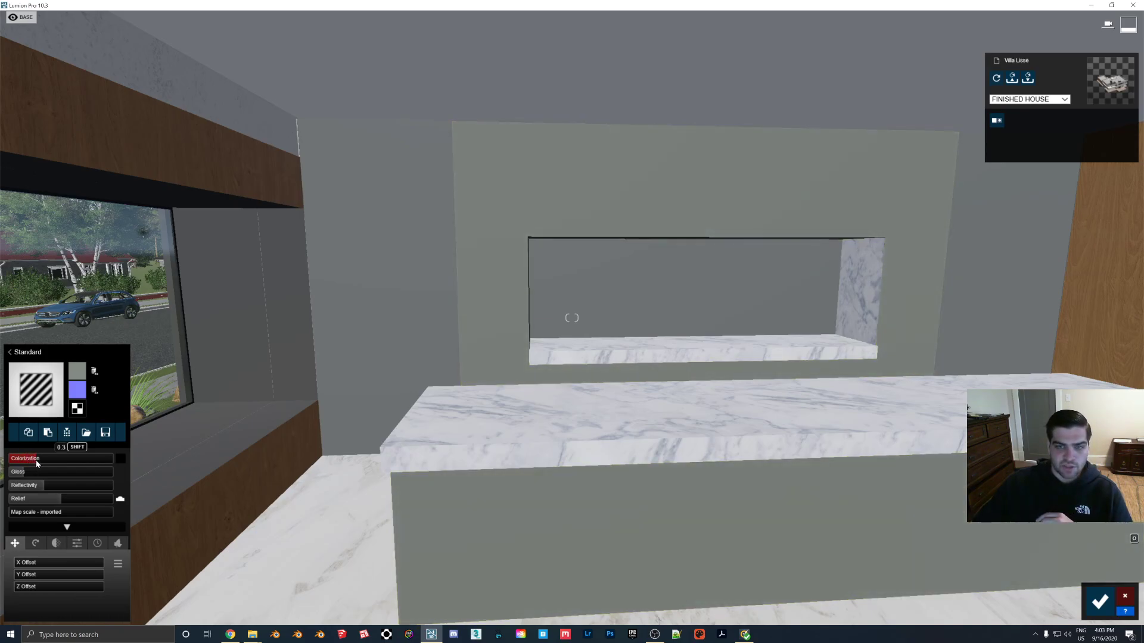
click(230, 634)
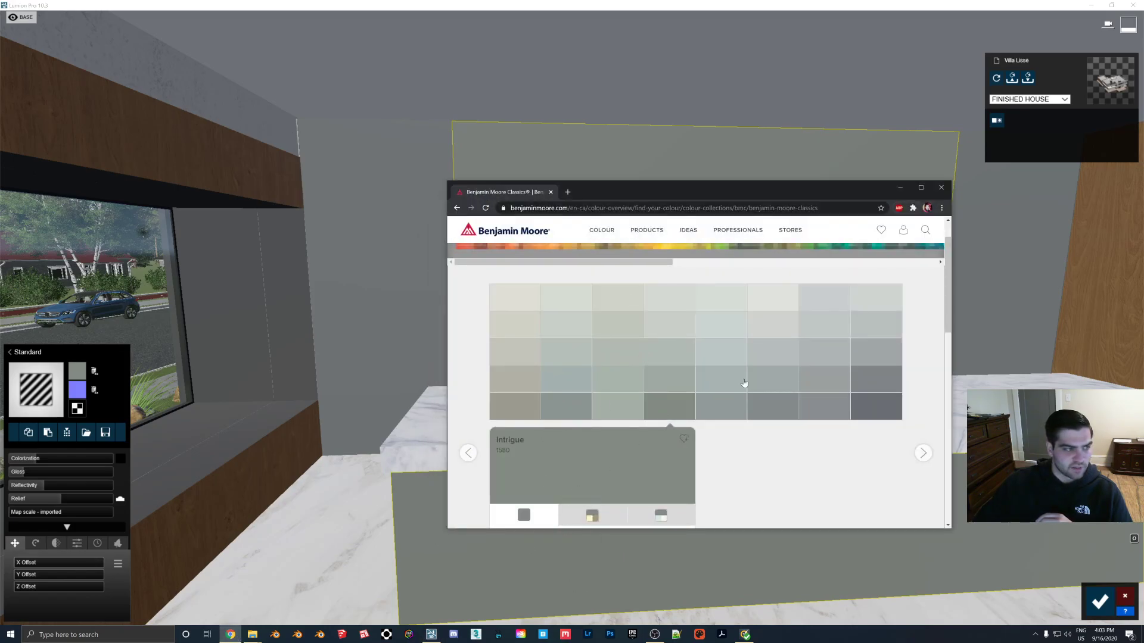
click(899, 187)
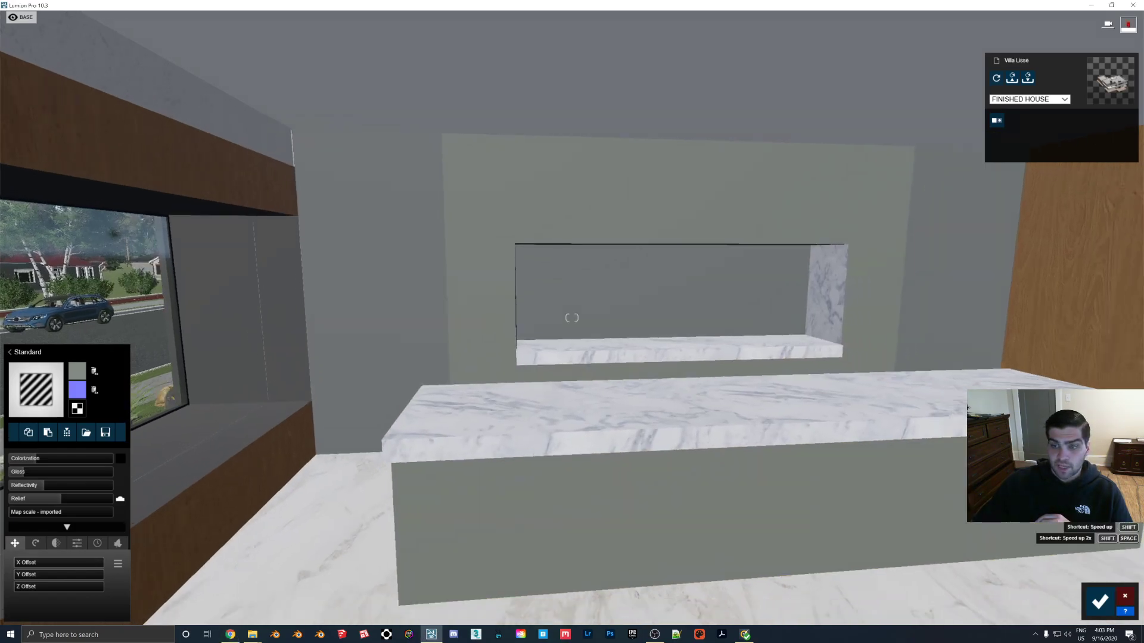